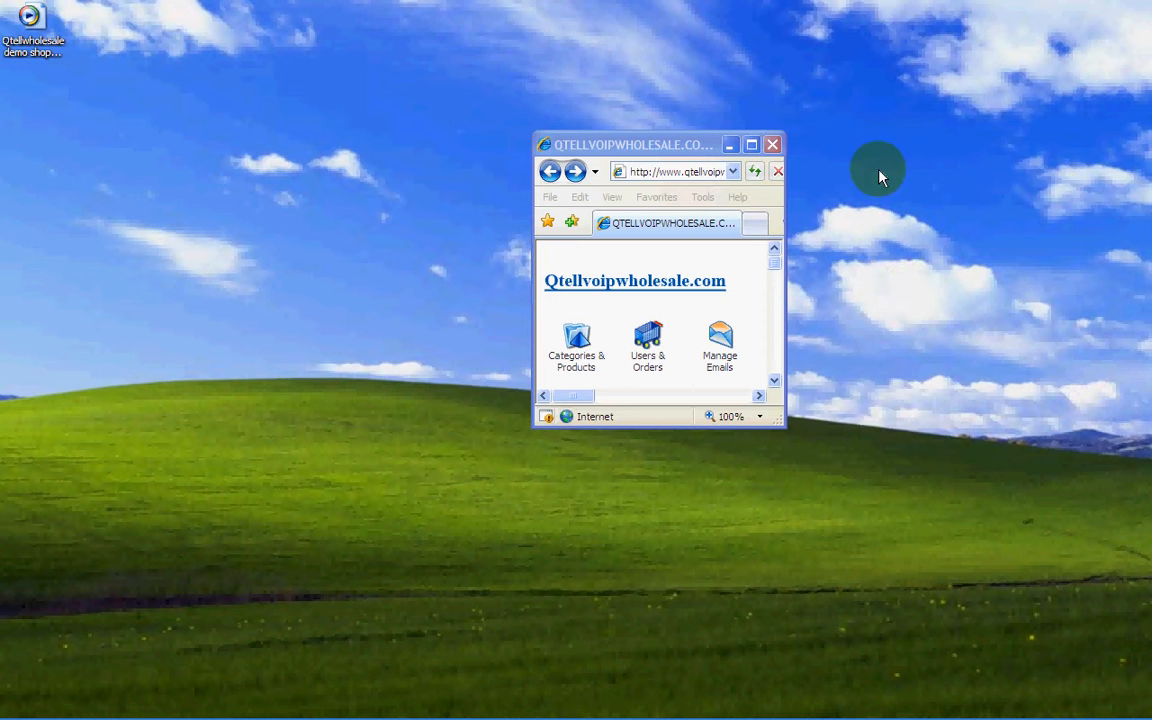
Maximize the browser window and open the "z test" category for editing from the category management list.
left_click(752, 146)
left_click(752, 146)
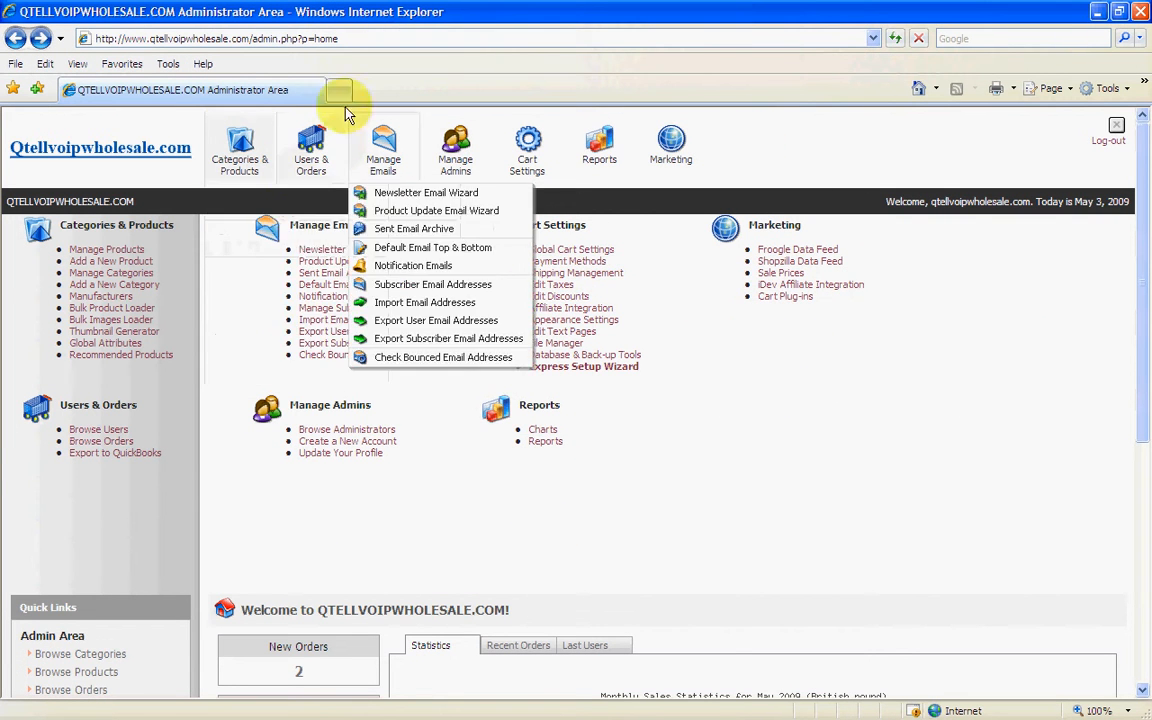
mouse_move(245, 172)
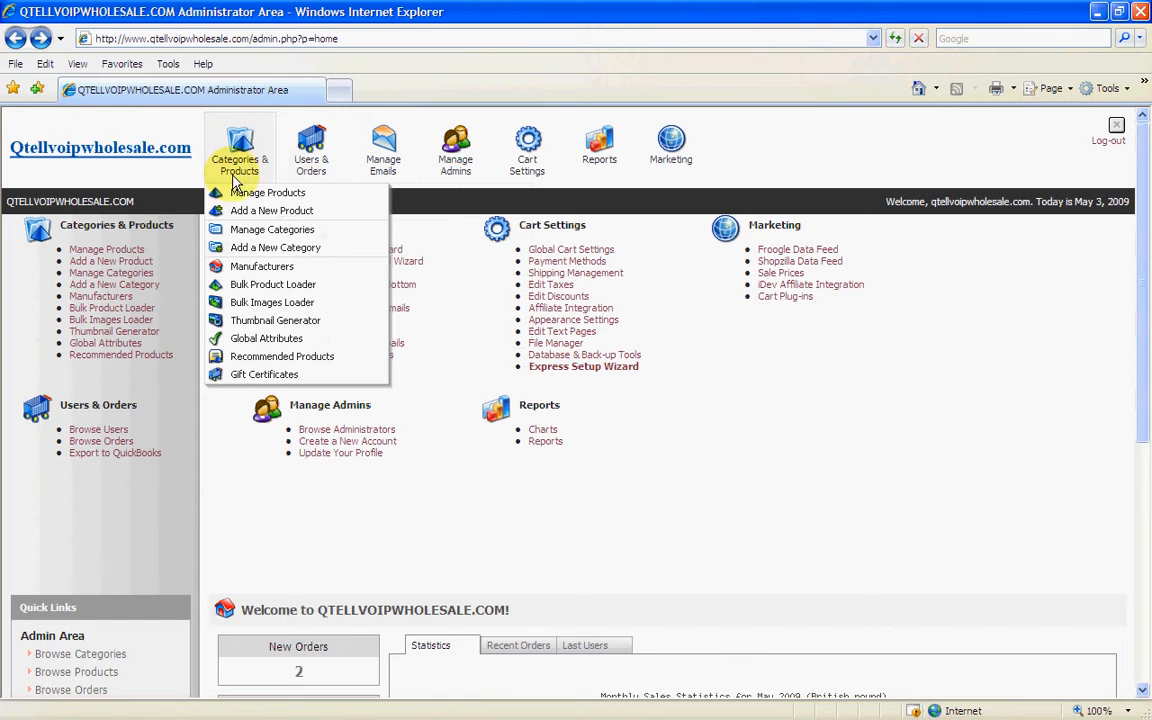
left_click(251, 230)
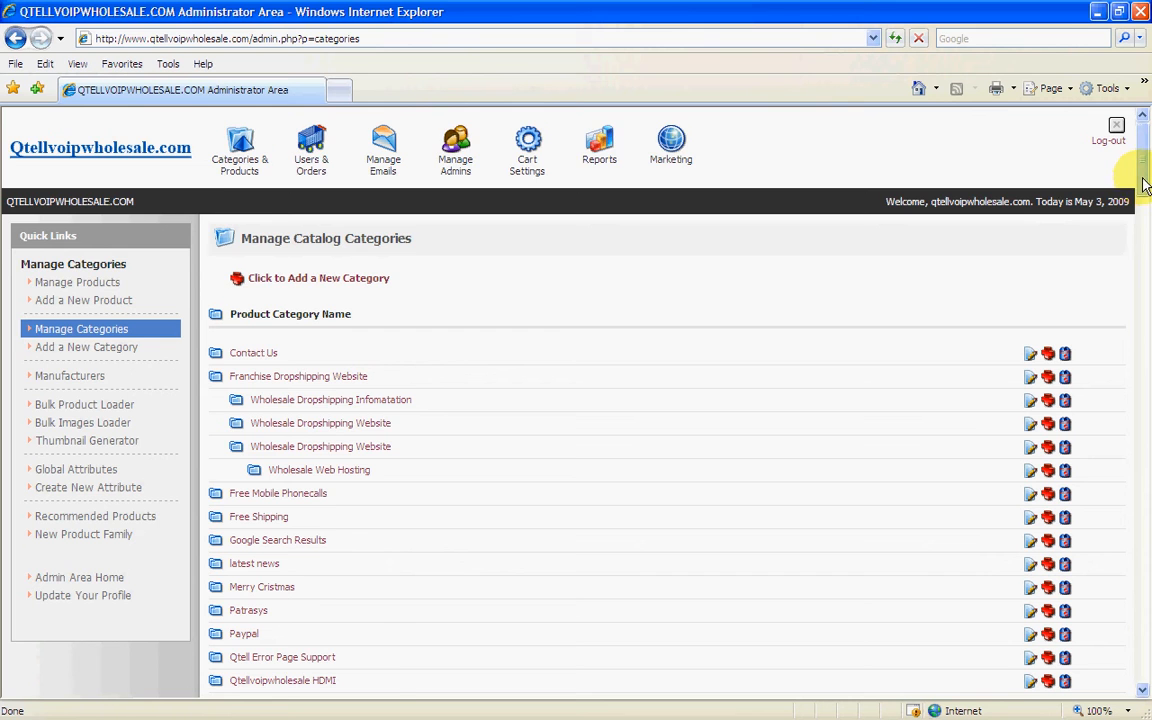
left_click_drag(1141, 155, 1142, 689)
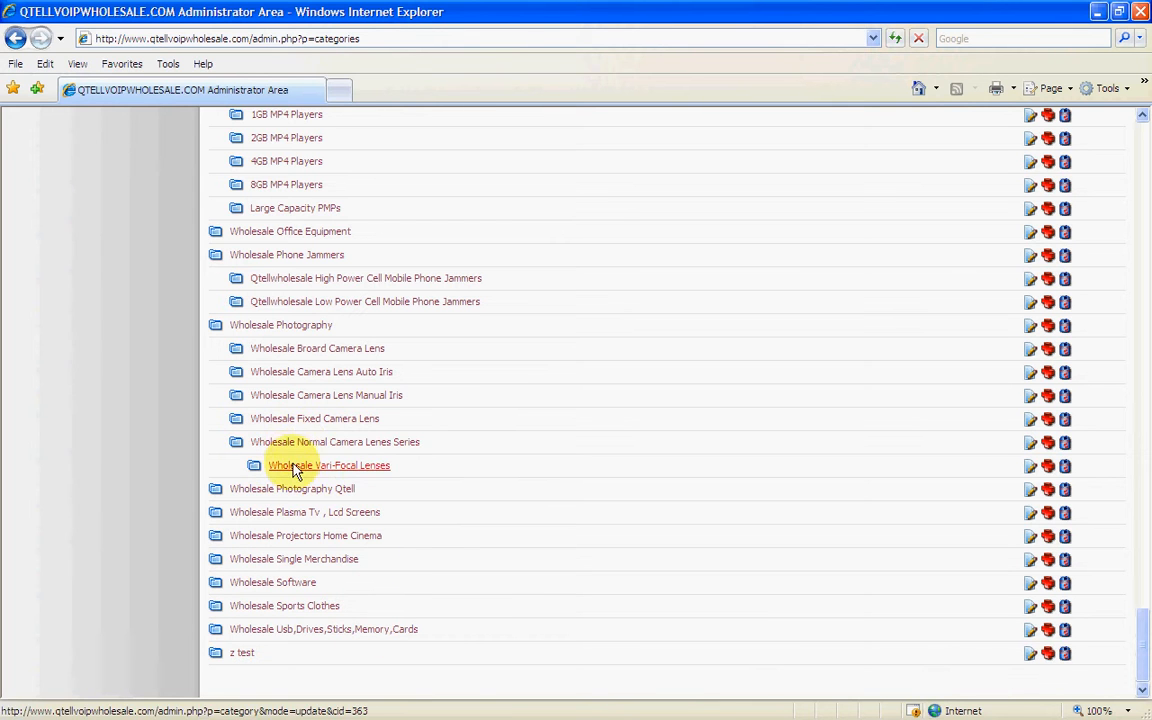
left_click(243, 655)
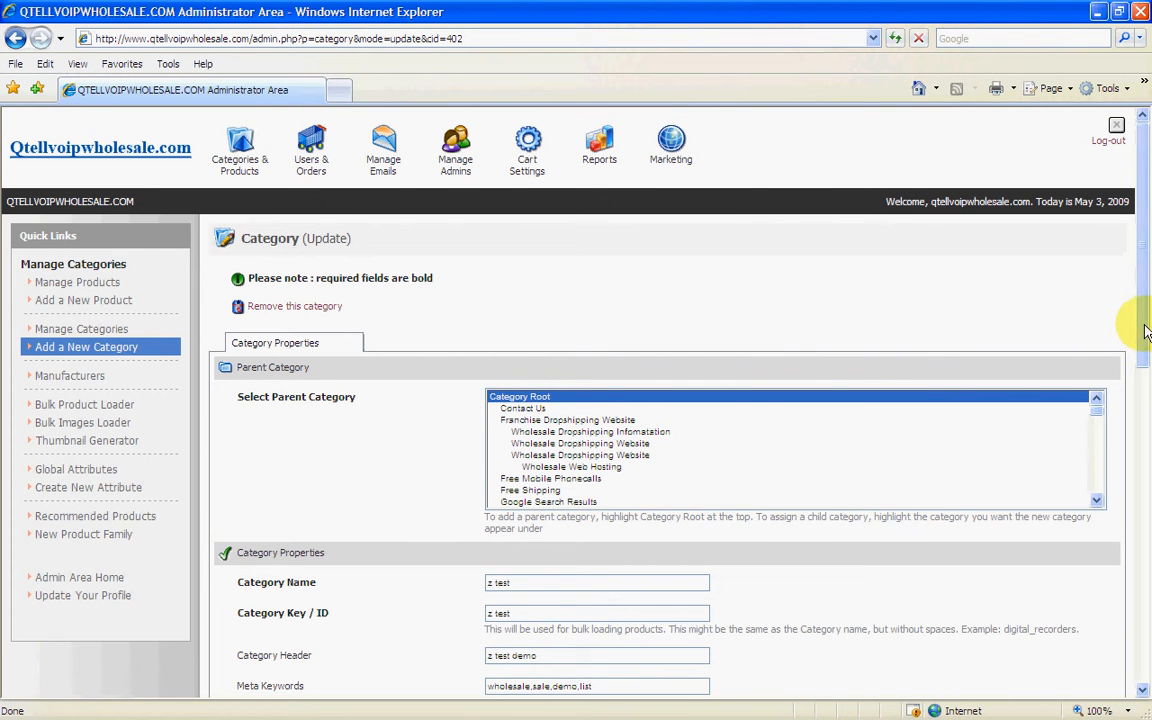
mouse_move(1145, 333)
left_mouse_down()
mouse_move(1145, 357)
mouse_move(1145, 328)
left_mouse_up()
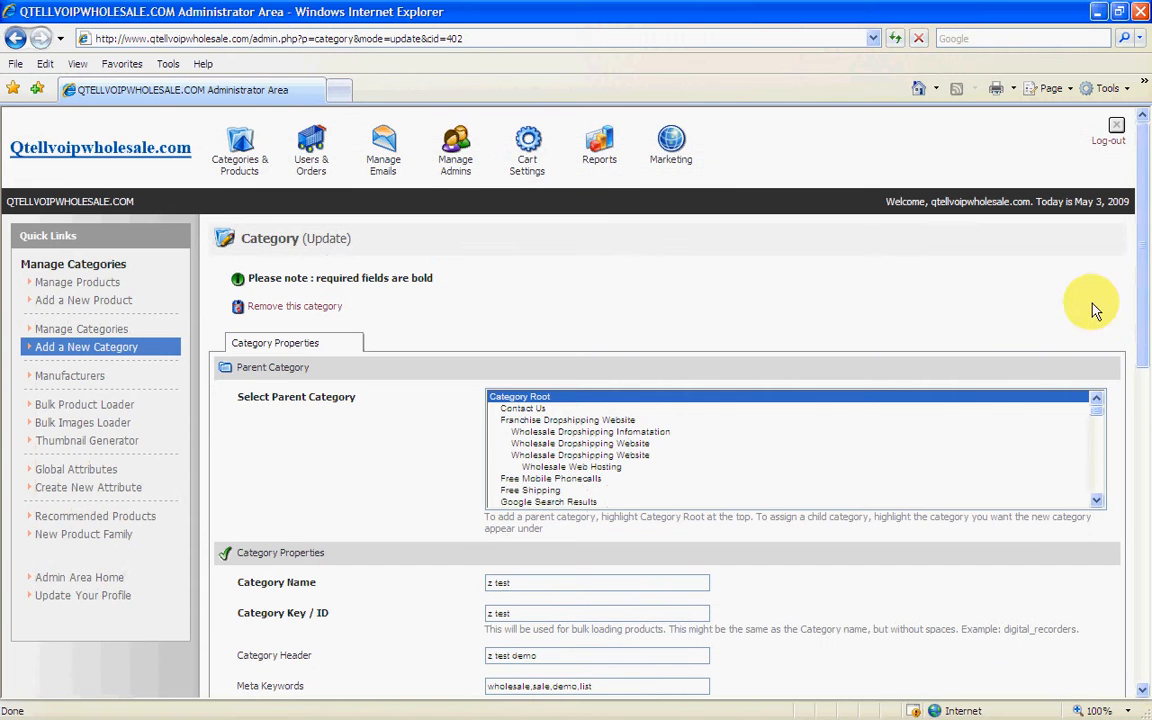
mouse_move(537, 167)
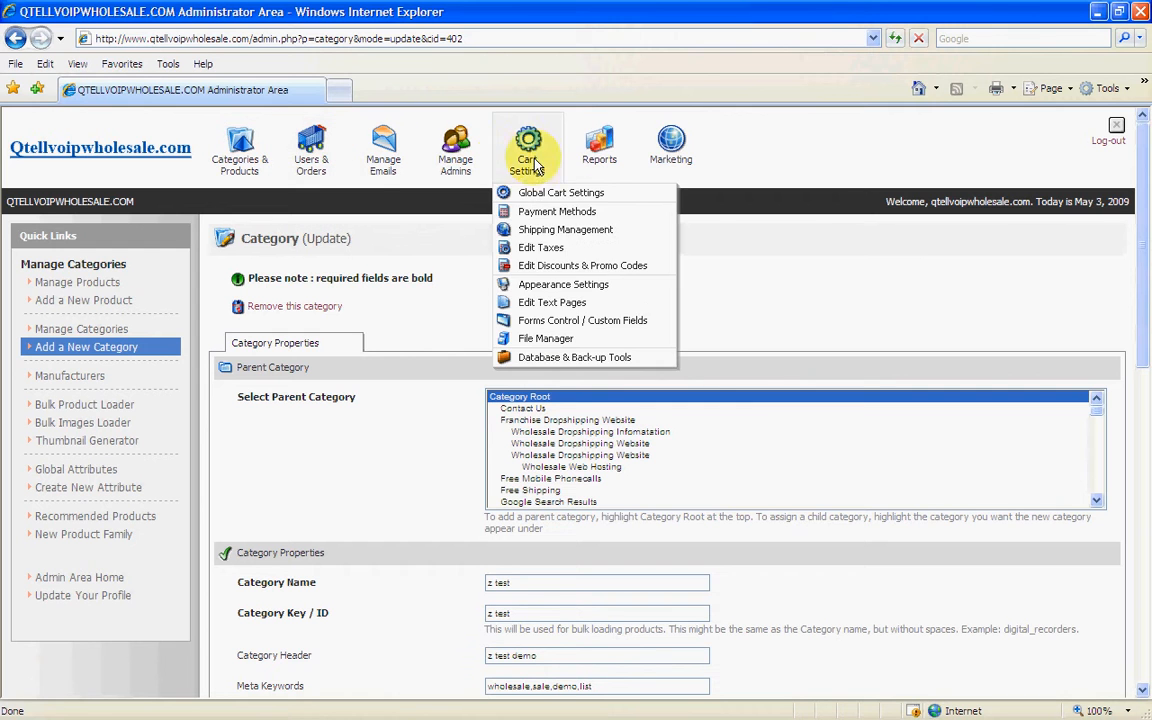
Replace the category header with "Qtellwholesale limited products etc etc" and extend the meta keywords to "wholesale,sale,demo,list,etc,etc".
left_click_drag(1143, 355, 1131, 437)
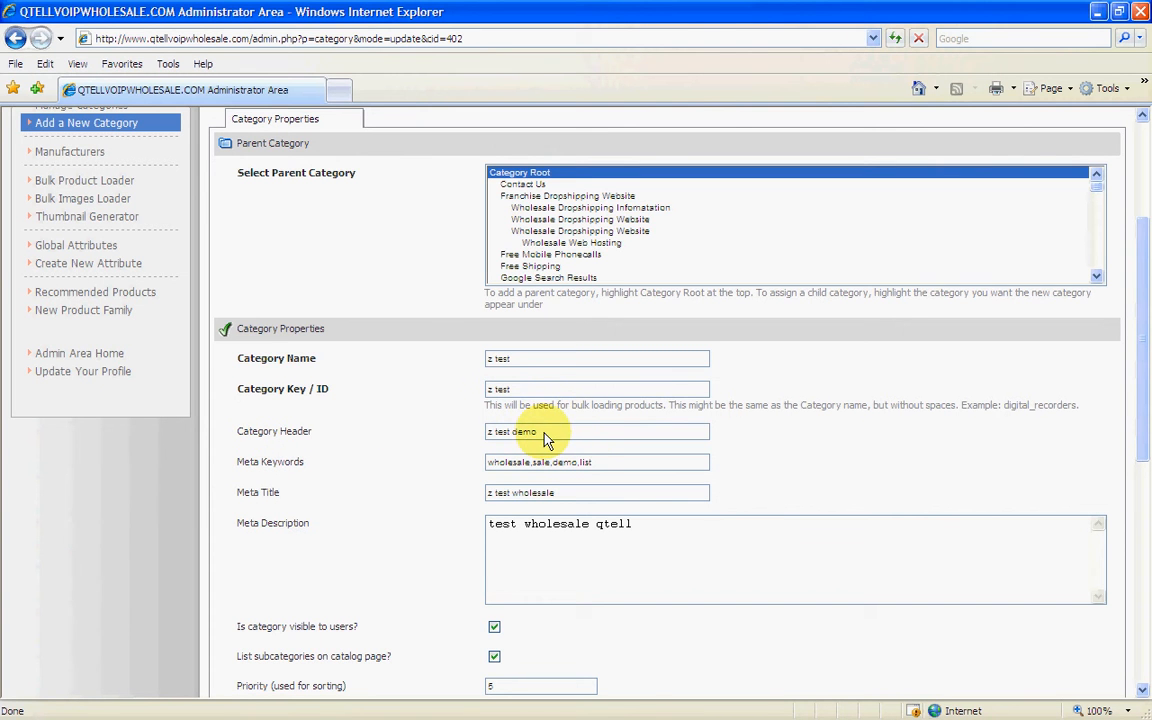
left_click_drag(545, 441, 470, 476)
key("Delete")
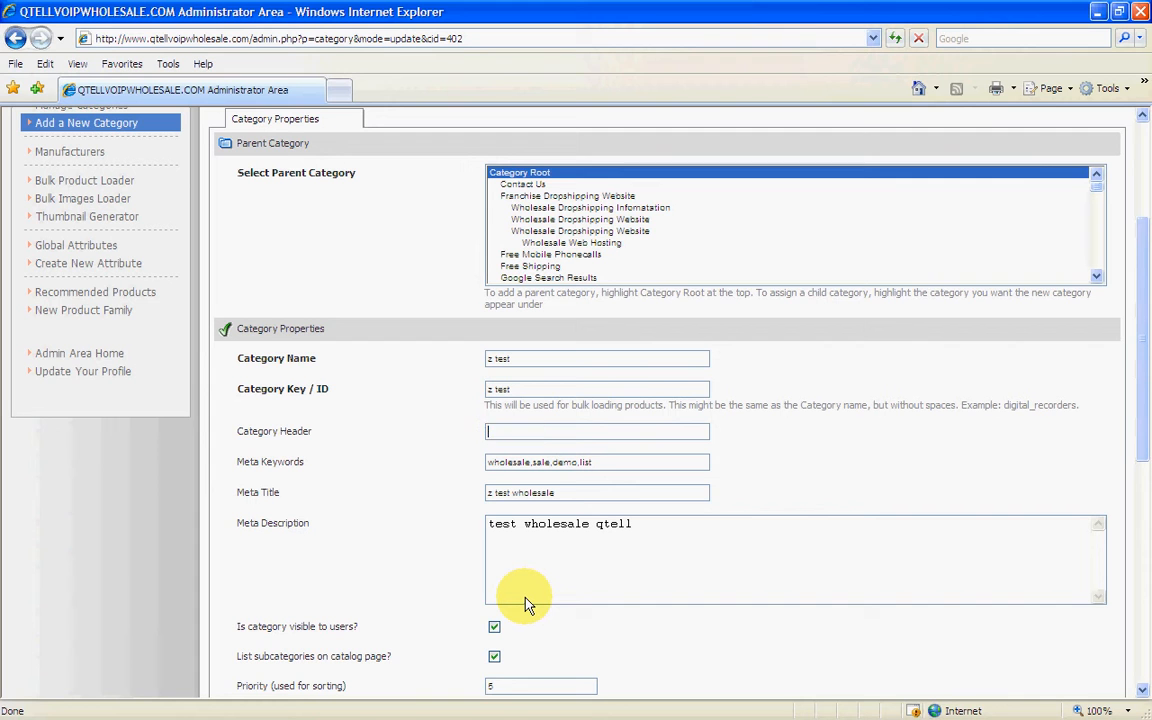
type("Qtellwholesale limited products ")
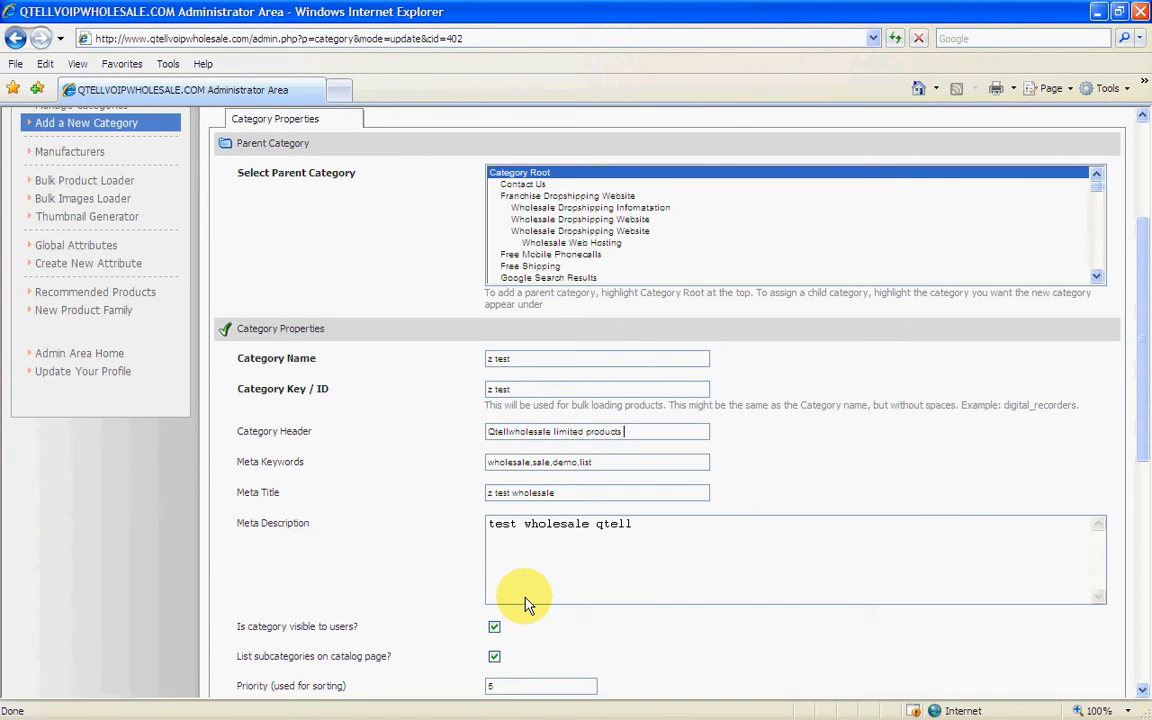
type("etc e")
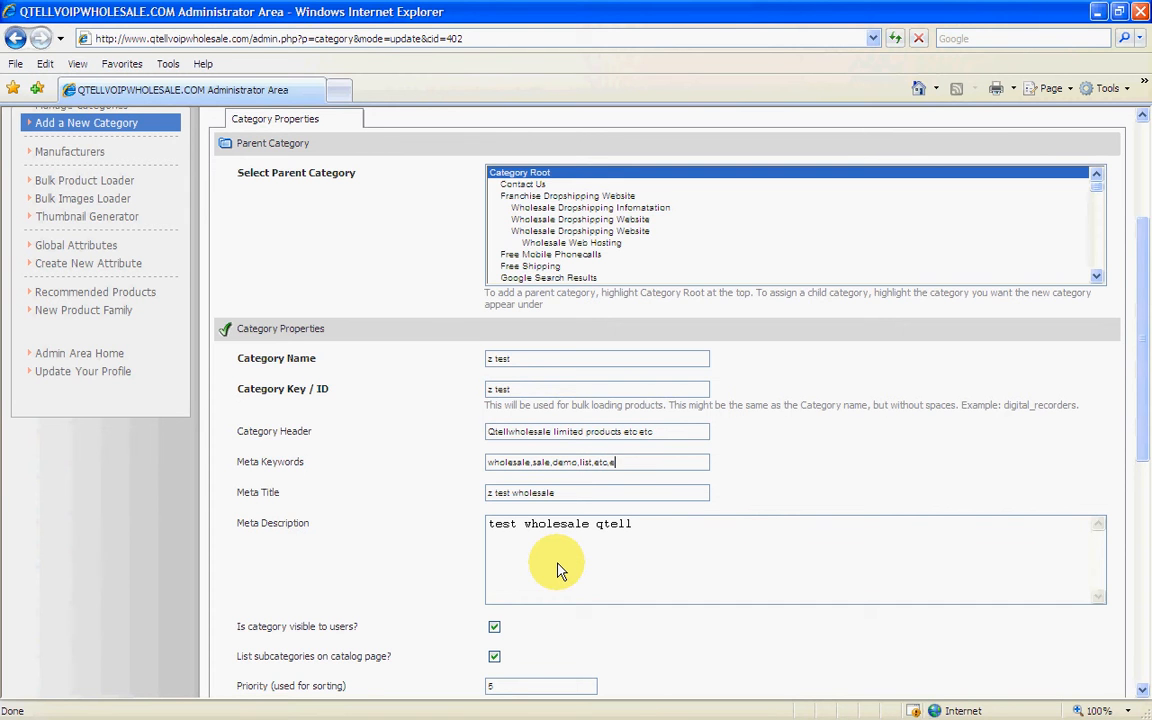
type("tc")
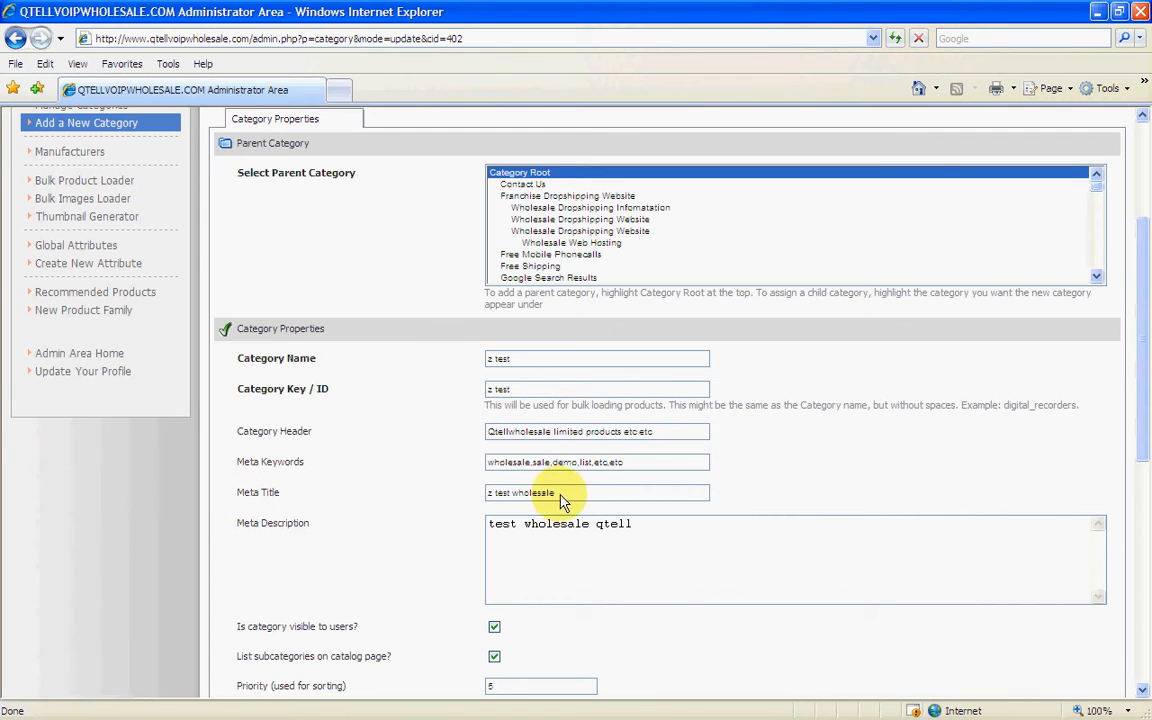
Append "etc" to the meta title so it reads "z test wholesale etc".
left_click_drag(560, 496, 463, 514)
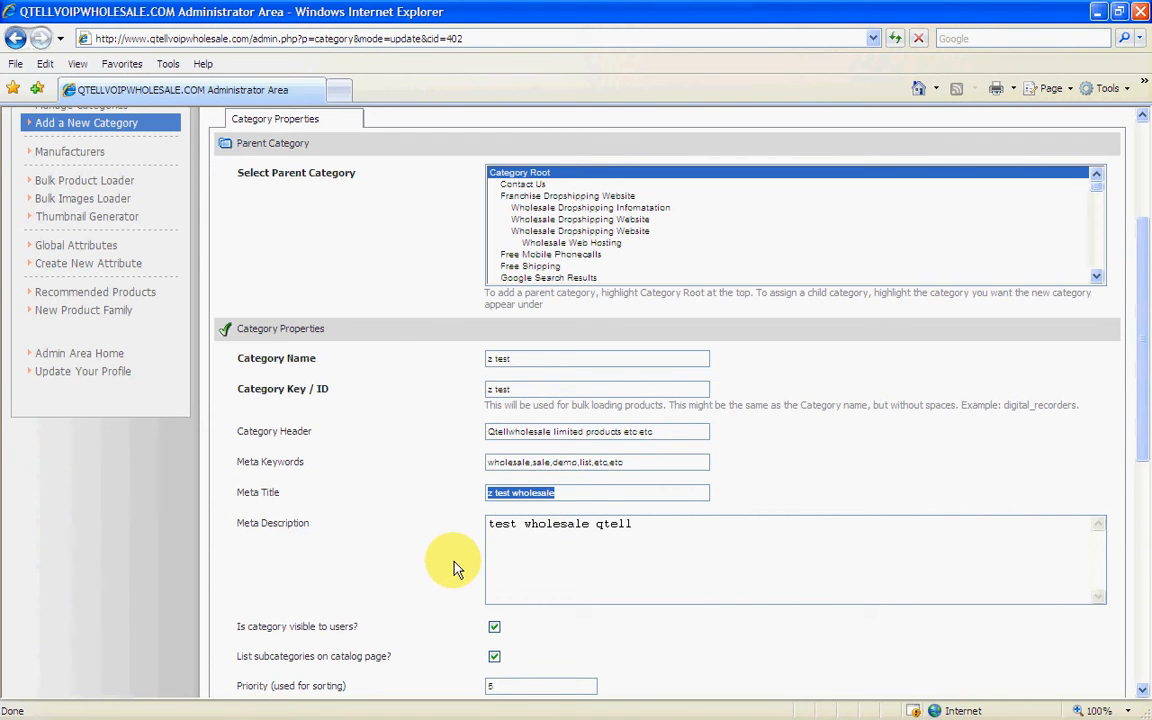
left_click(568, 494)
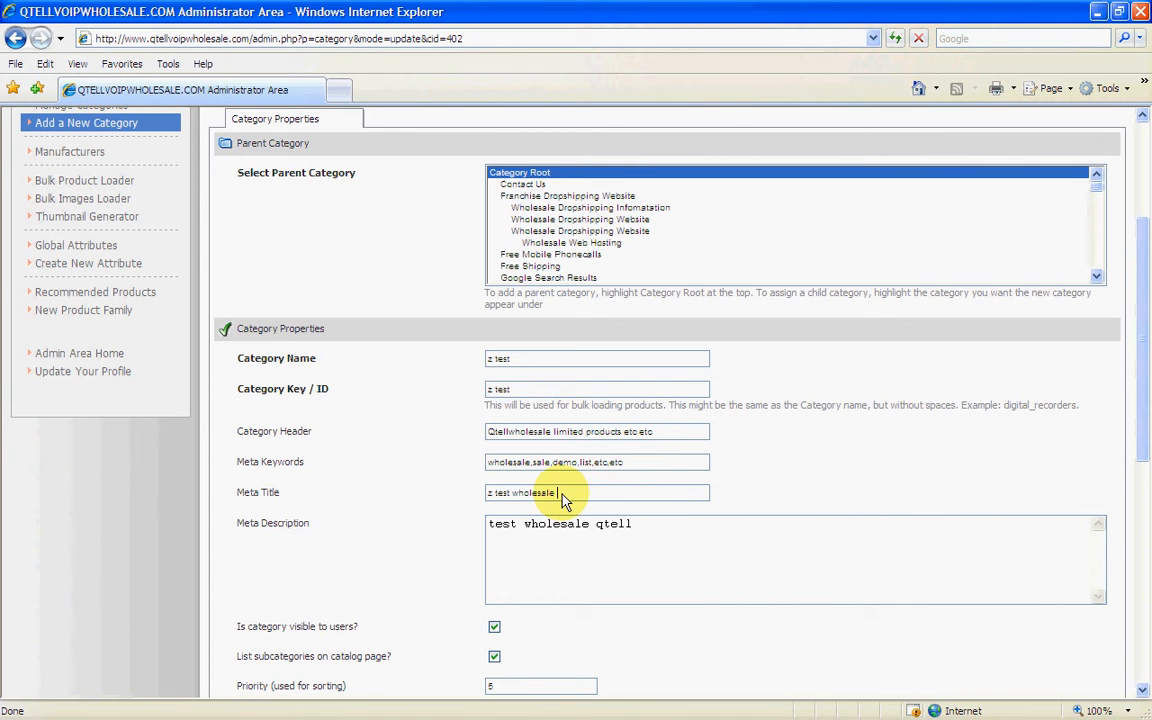
type("etc")
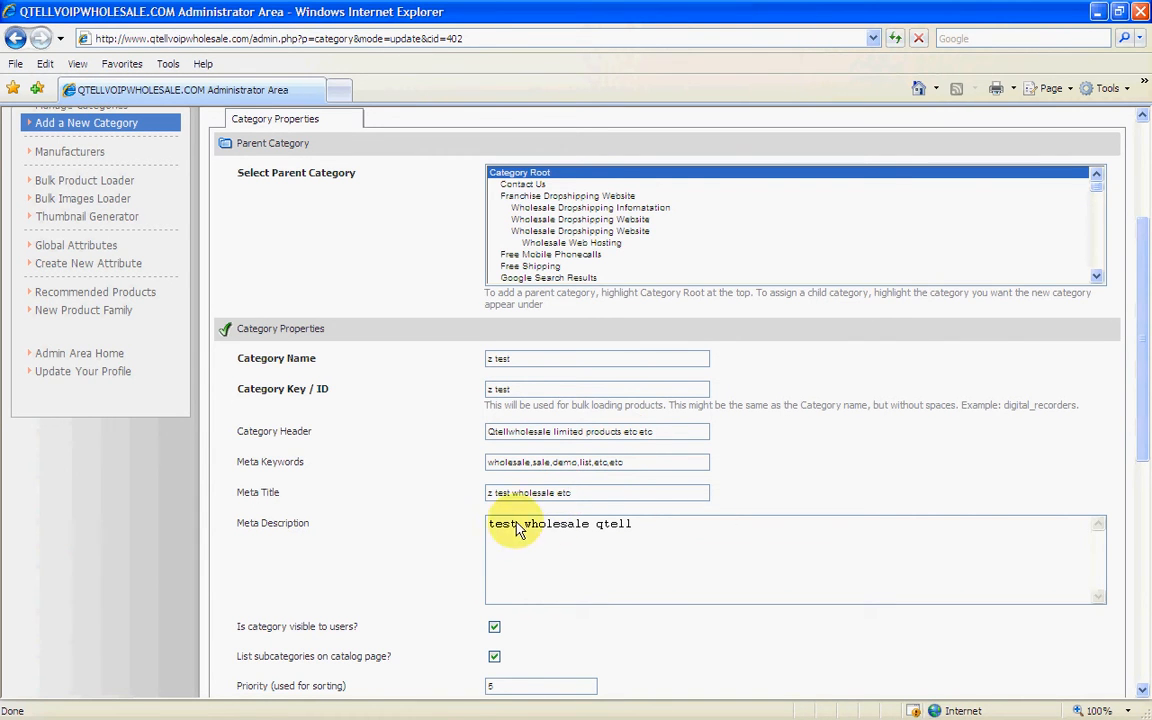
Replace the meta description with "wholesale distributors suppliers to the trade at trade prices etc".
left_click_drag(646, 531, 460, 527)
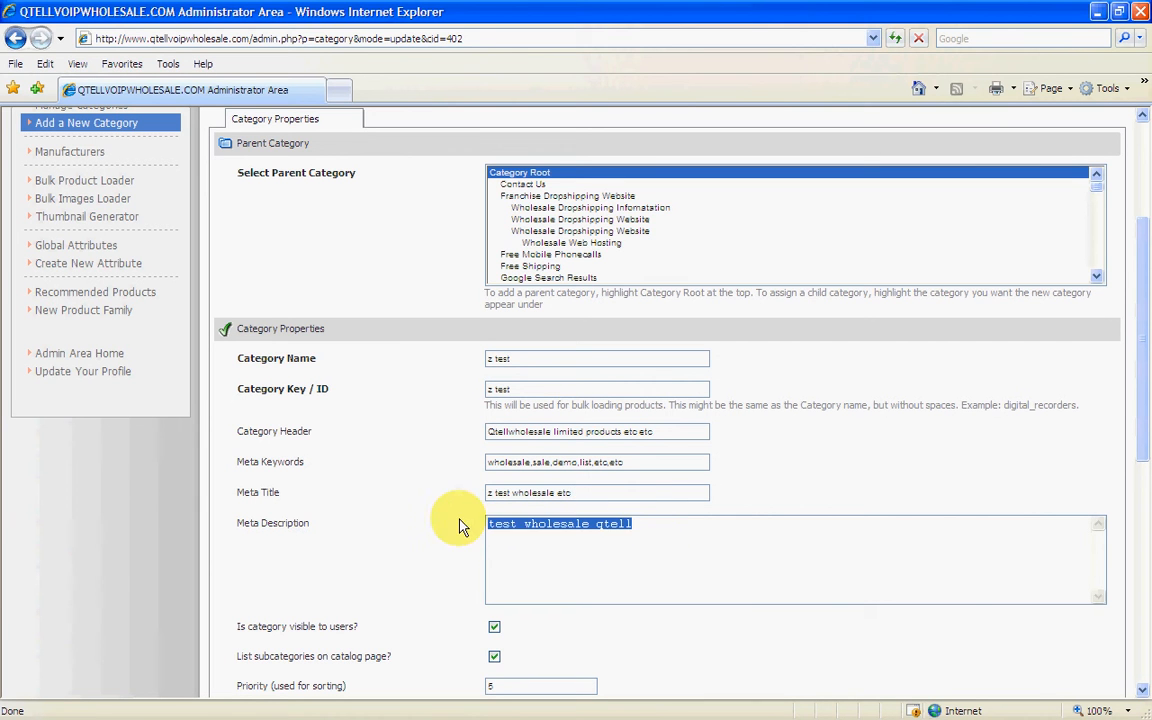
left_click(700, 590)
left_click_drag(636, 522, 452, 520)
key("BackSpace")
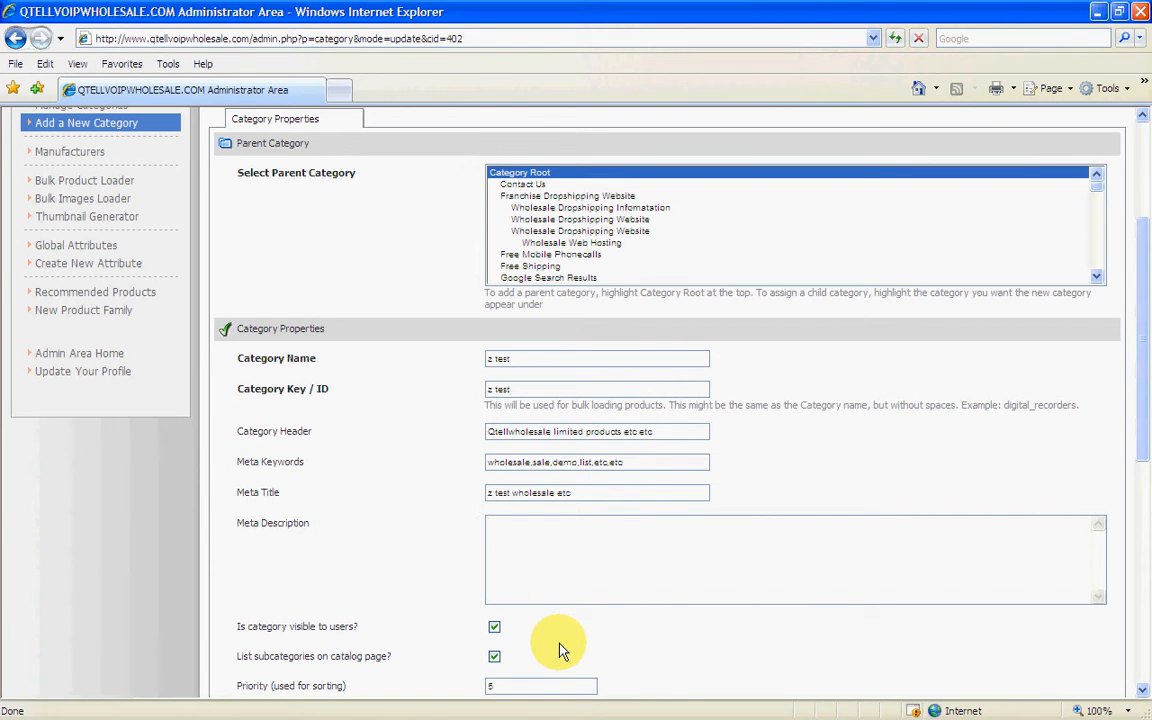
type("wholesale distributo")
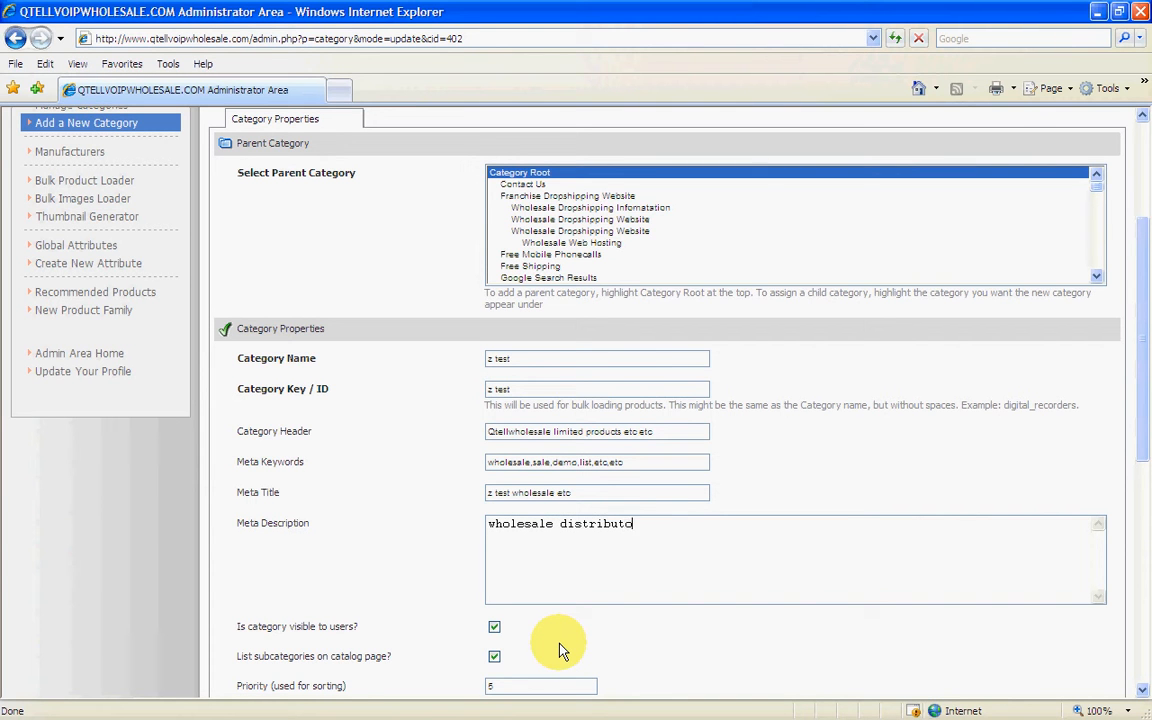
type("rs supplier sto the trade")
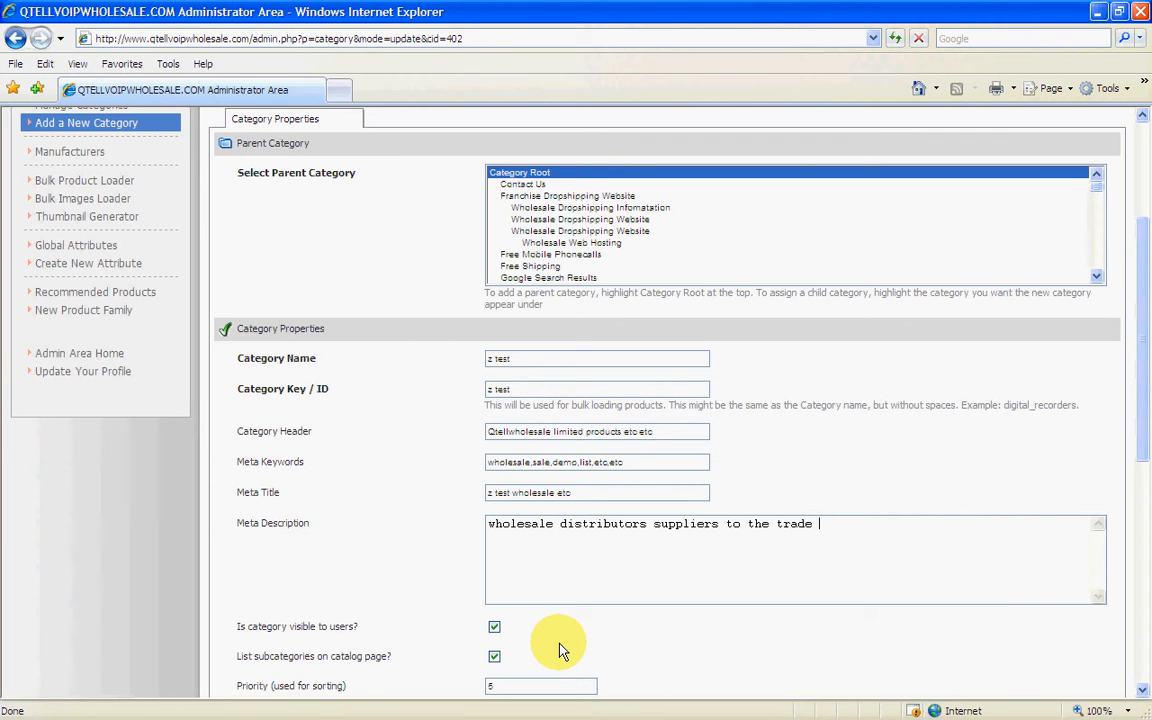
type(" at trade prices etc")
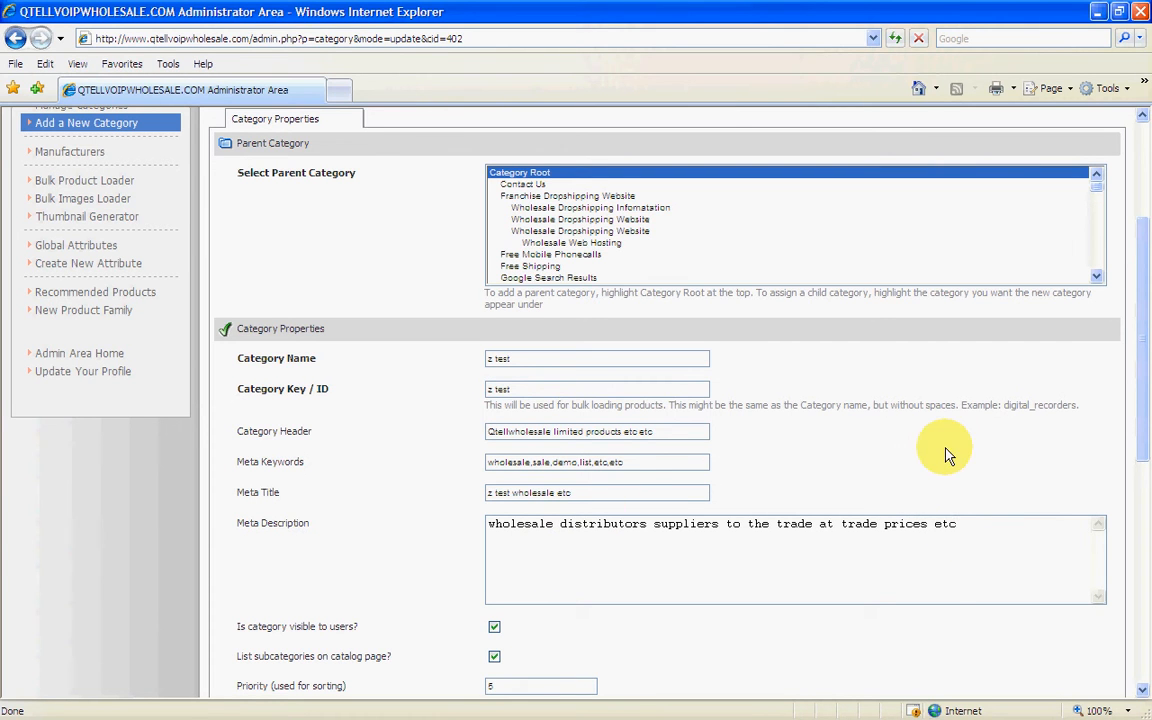
Save the changes to the "z test" category, leaving both page descriptions and the category image empty.
scroll(946, 453, "down", 5)
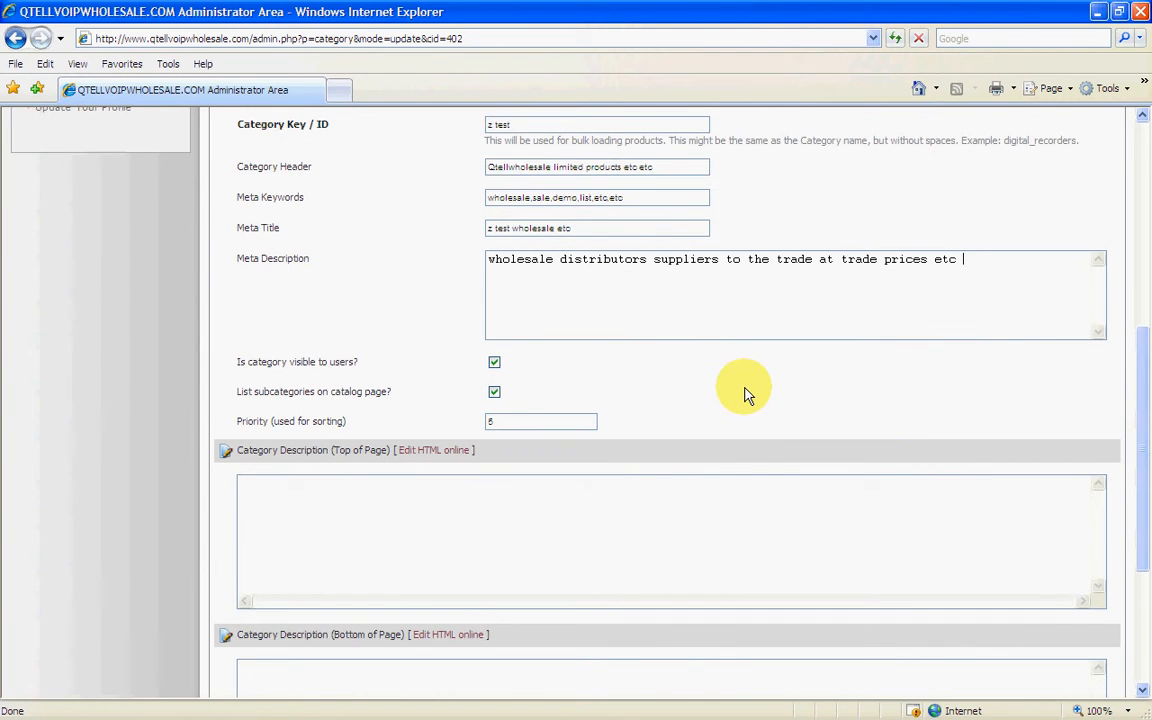
scroll(740, 390, "down", 2)
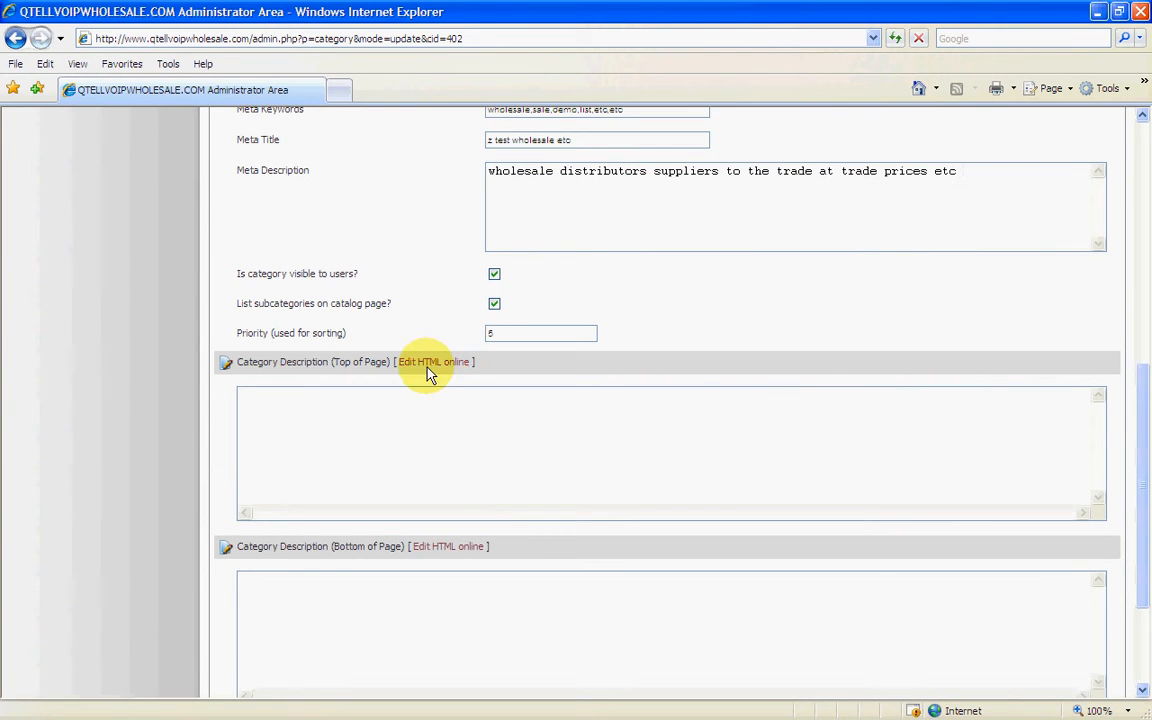
scroll(643, 432, "down", 4)
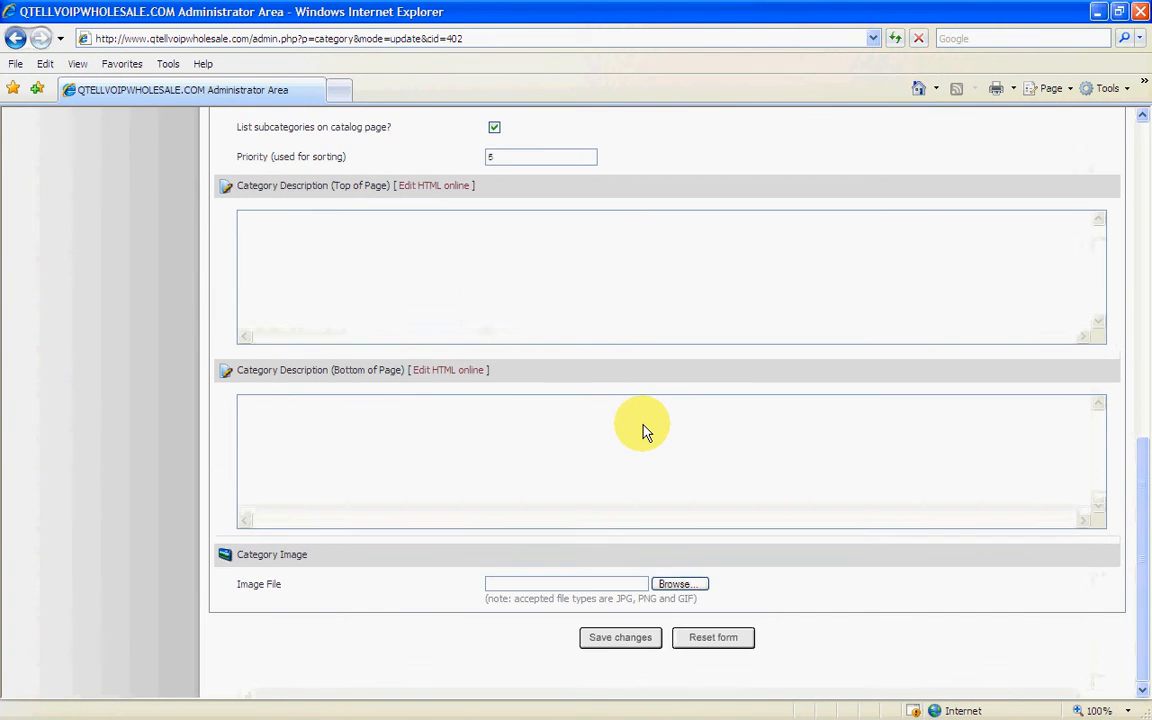
left_click(628, 643)
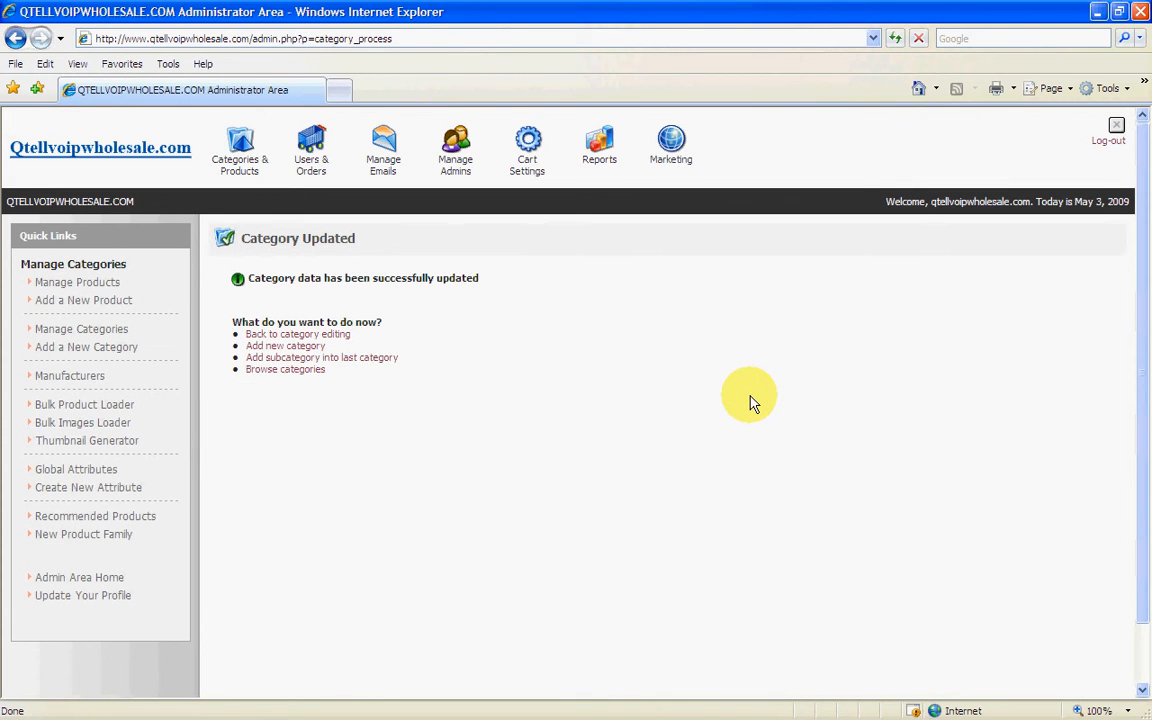
Start adding a new category and choose "z test" as its parent category.
mouse_move(250, 165)
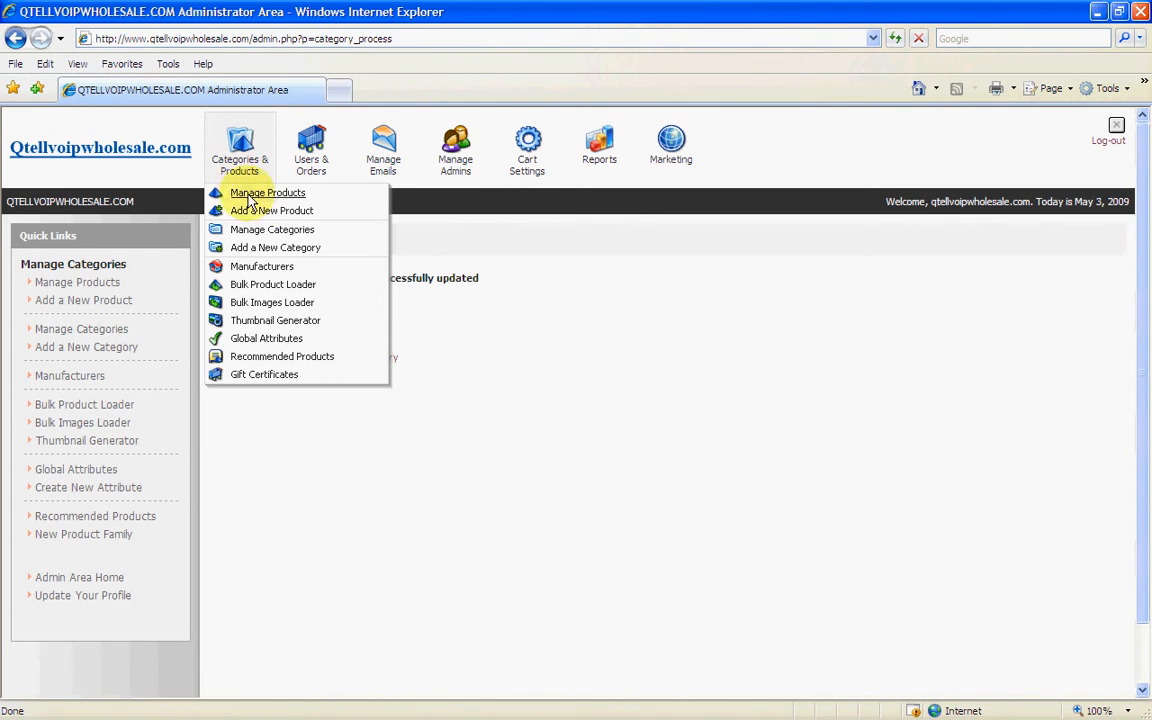
left_click(262, 249)
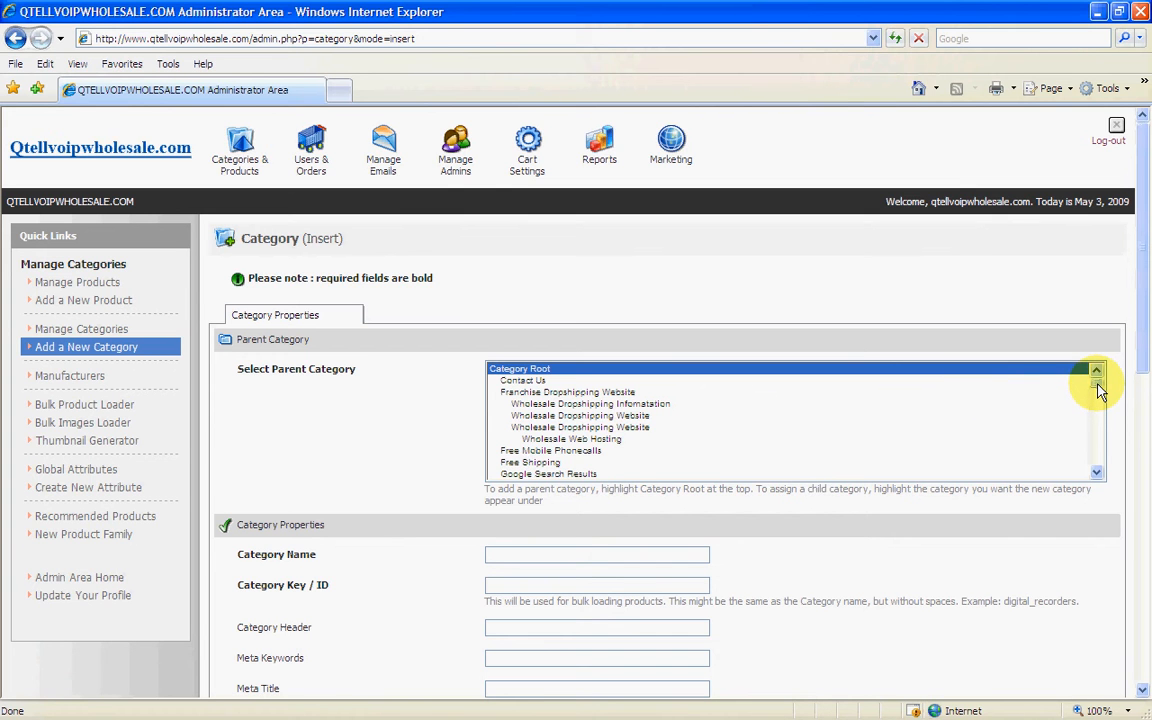
left_click_drag(1099, 390, 1097, 470)
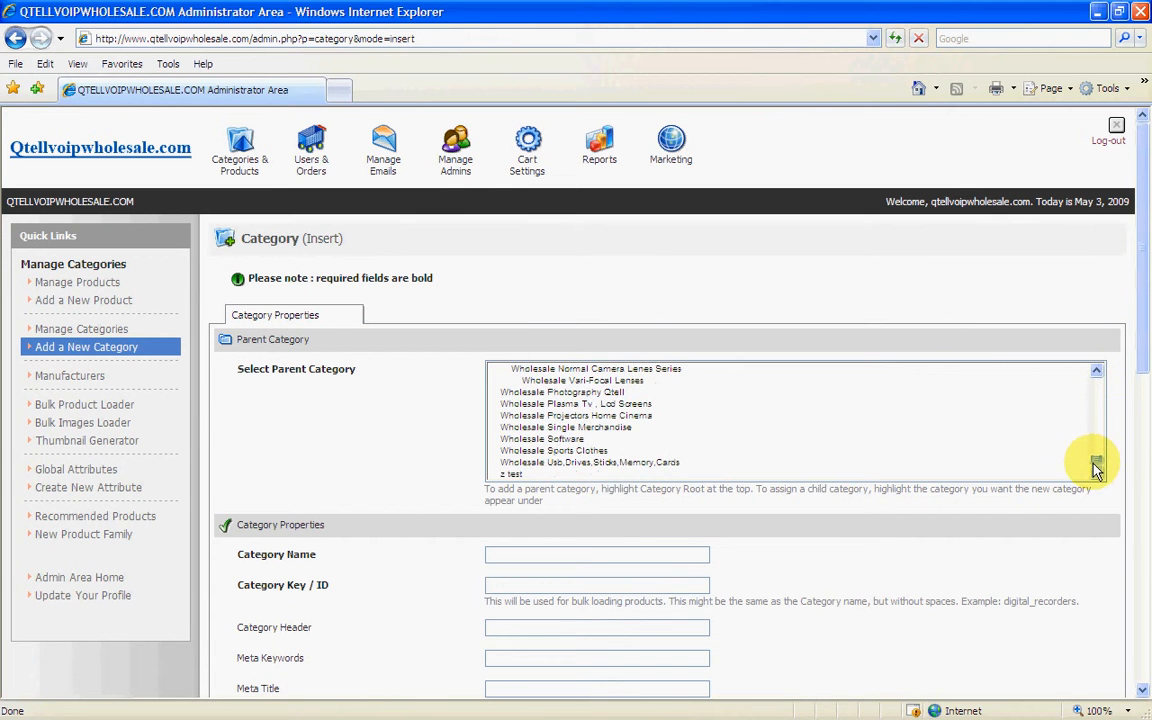
left_click(518, 474)
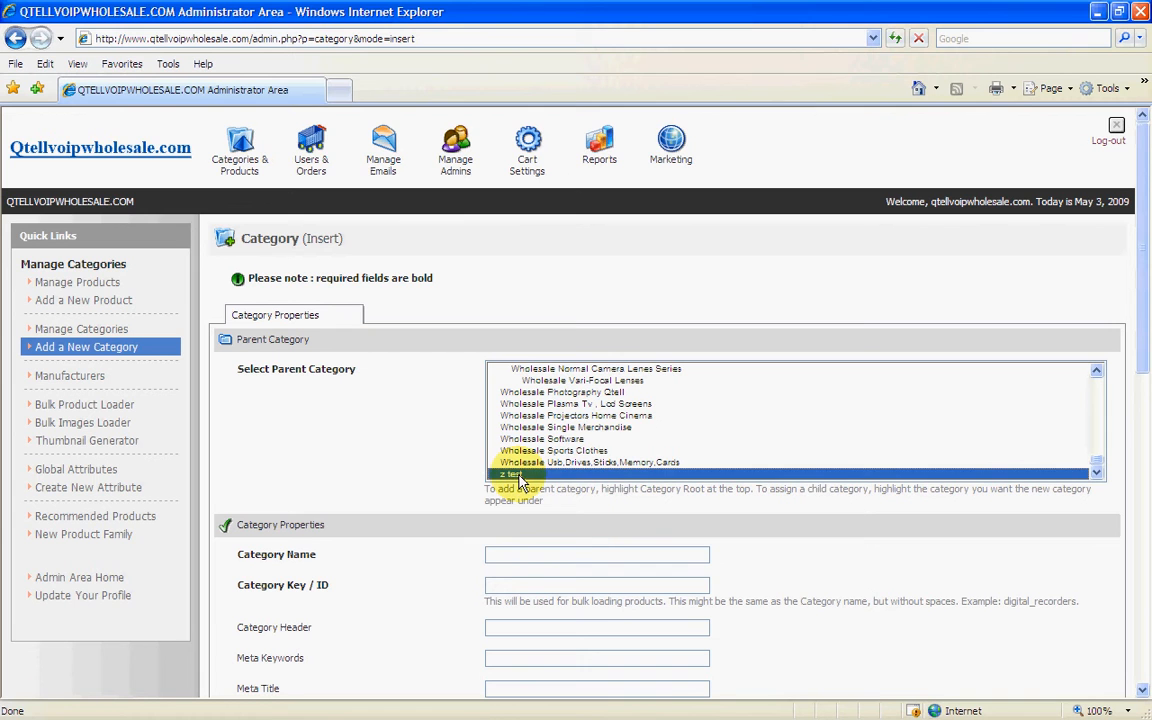
Enter "y" as both the category name and the category key of the new category.
left_click(495, 558)
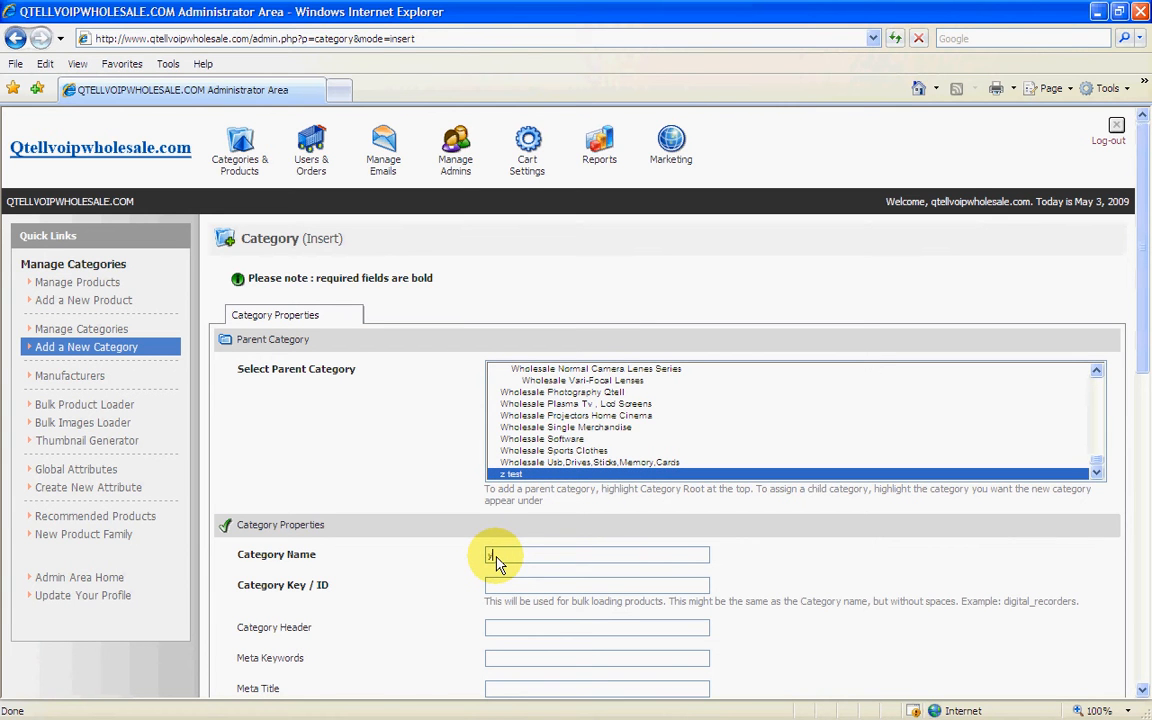
type("y")
left_click(493, 588)
type("y")
Fill the category header, meta keywords, meta title and meta description with "y", and enable listing subcategories on the catalog page.
scroll(617, 393, "down", 3)
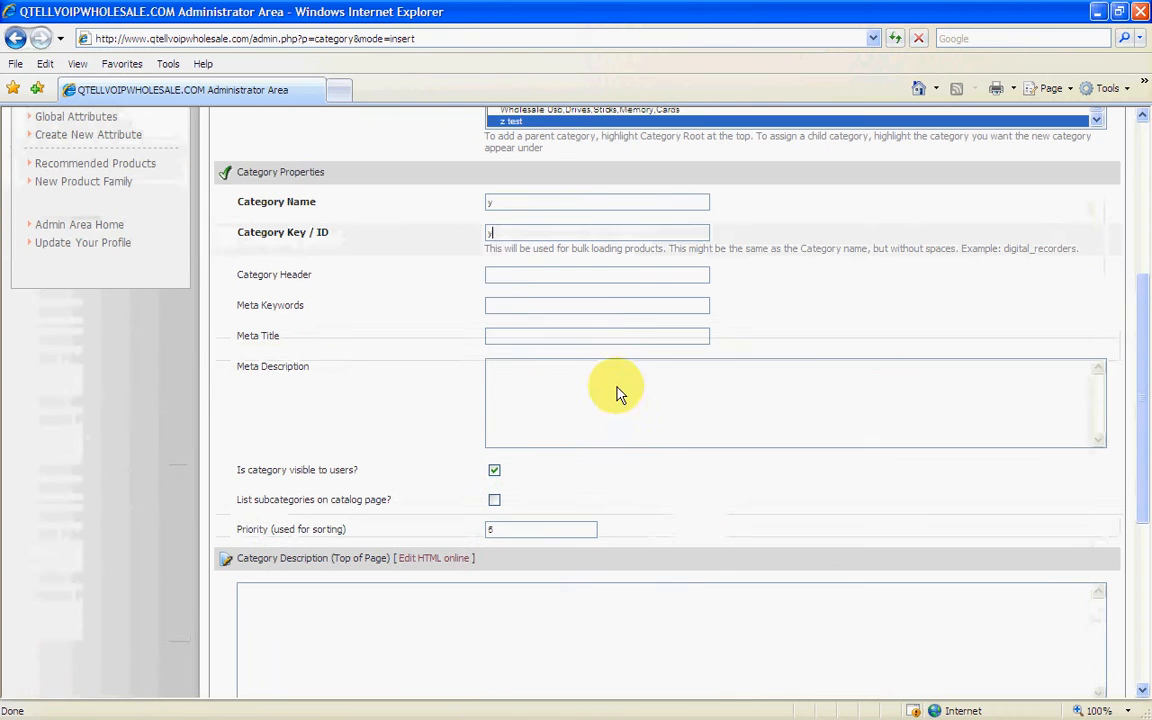
left_click(490, 277)
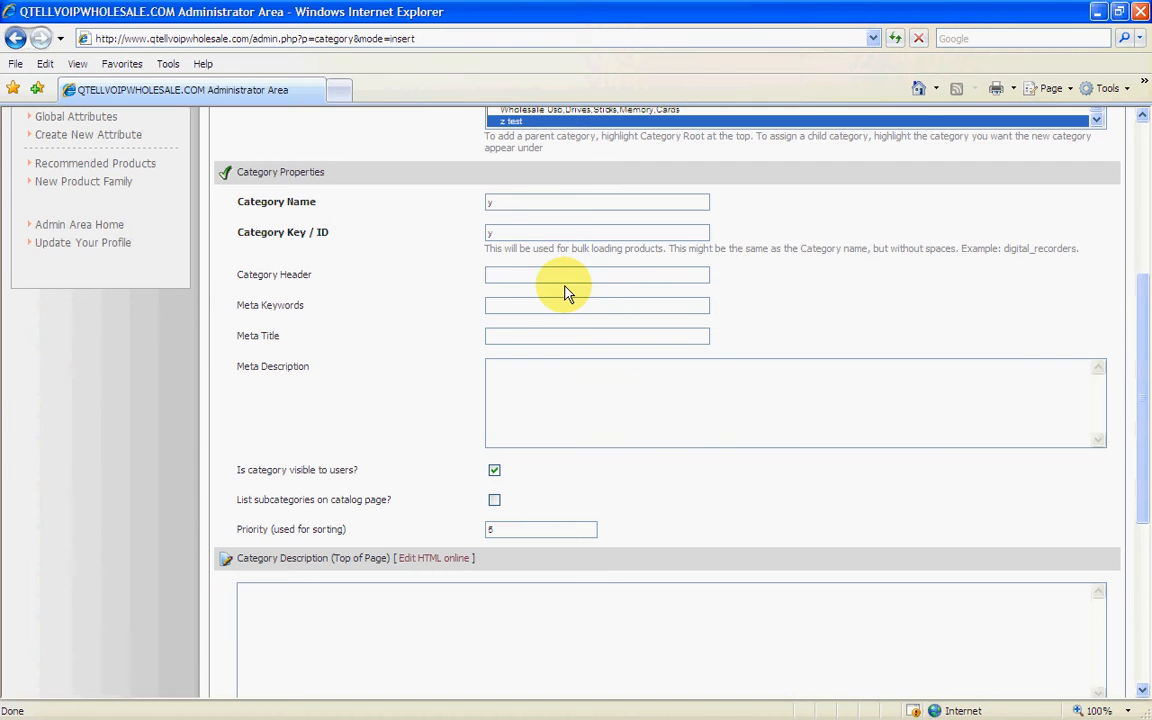
type("yyy")
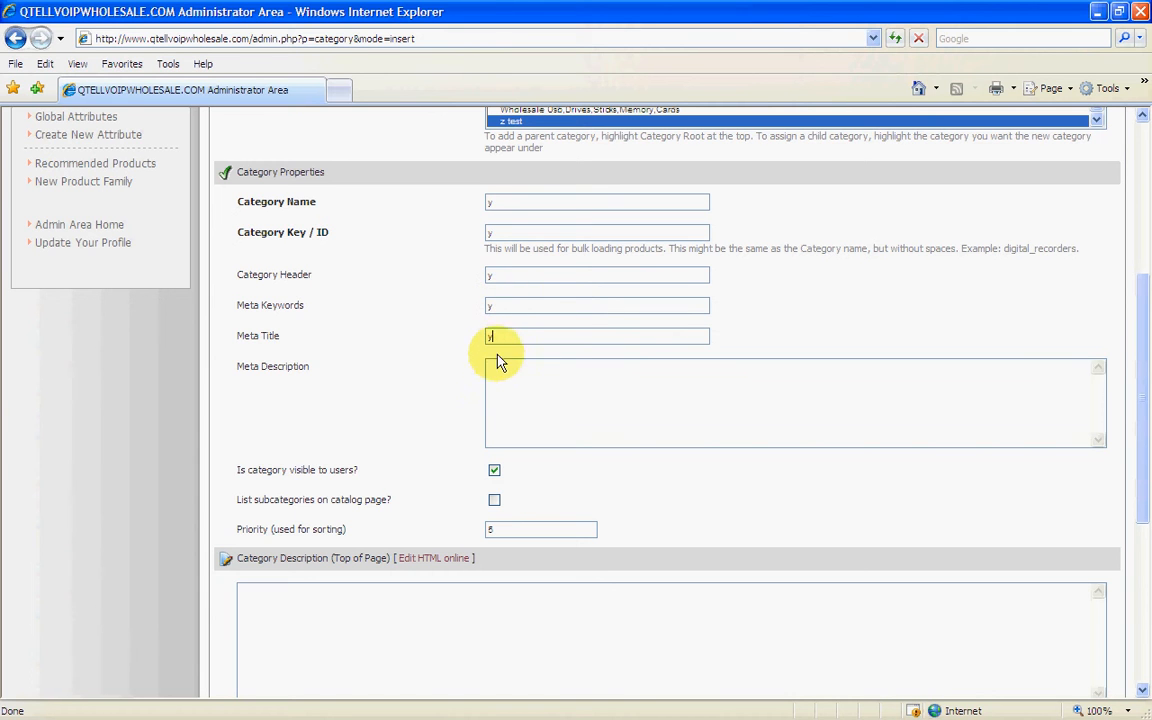
left_click(489, 365)
type("y")
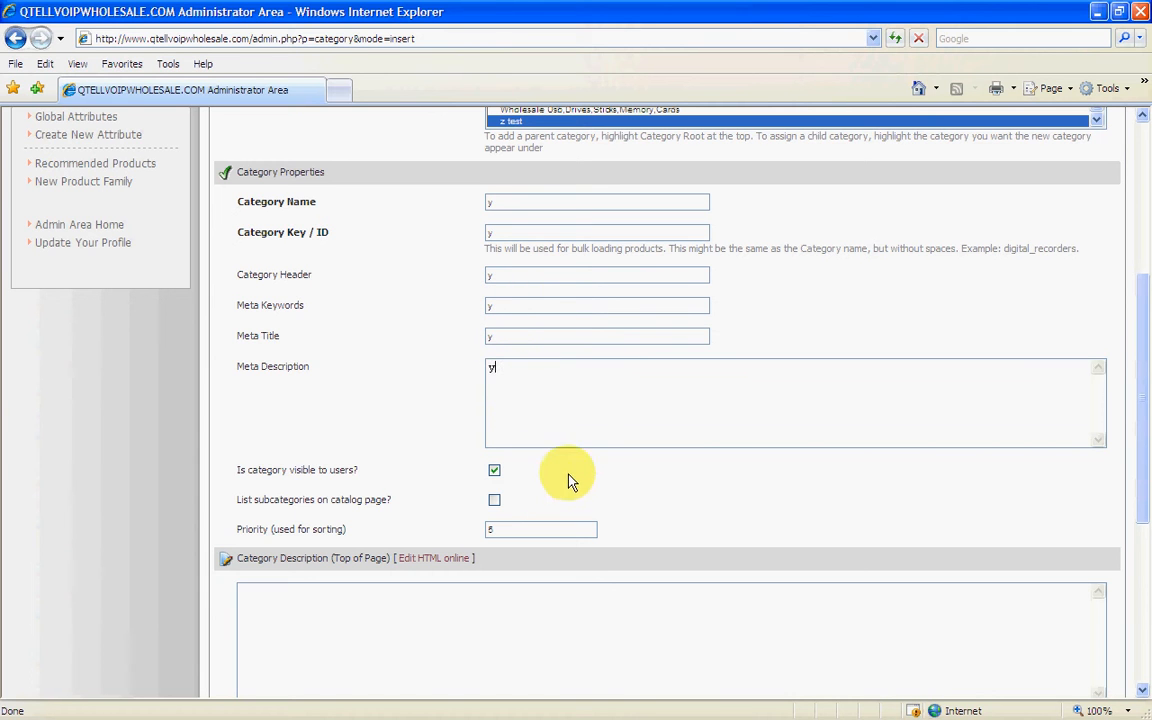
left_click(494, 501)
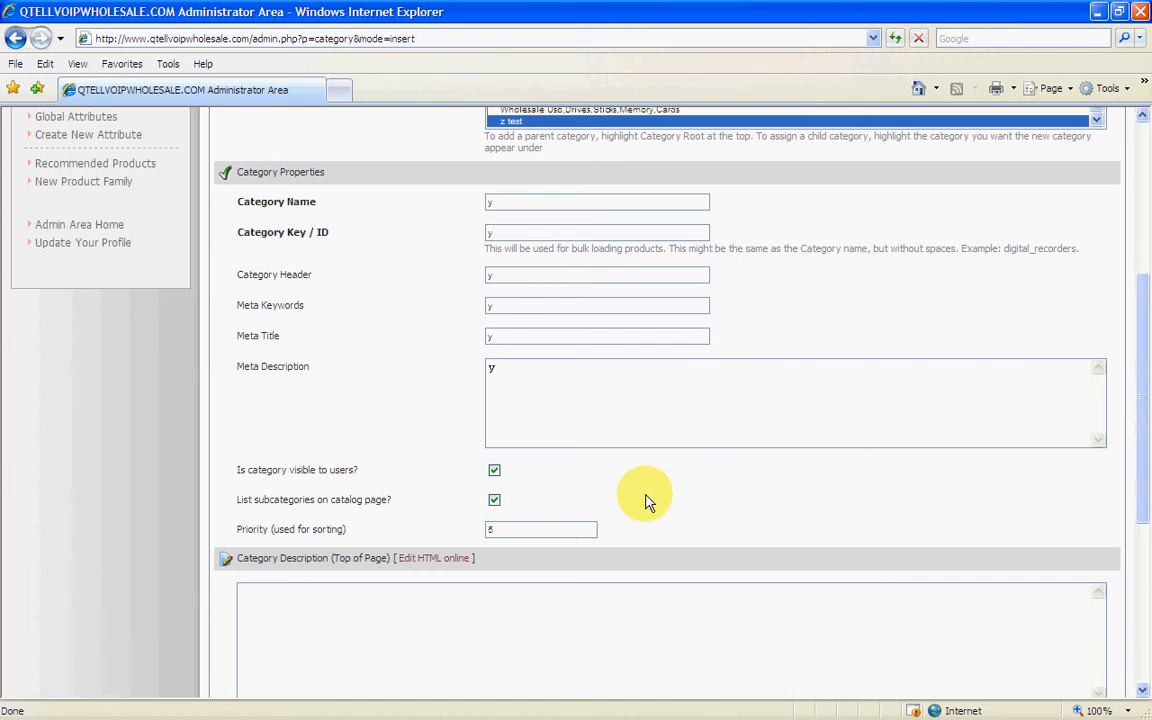
scroll(828, 474, "down", 5)
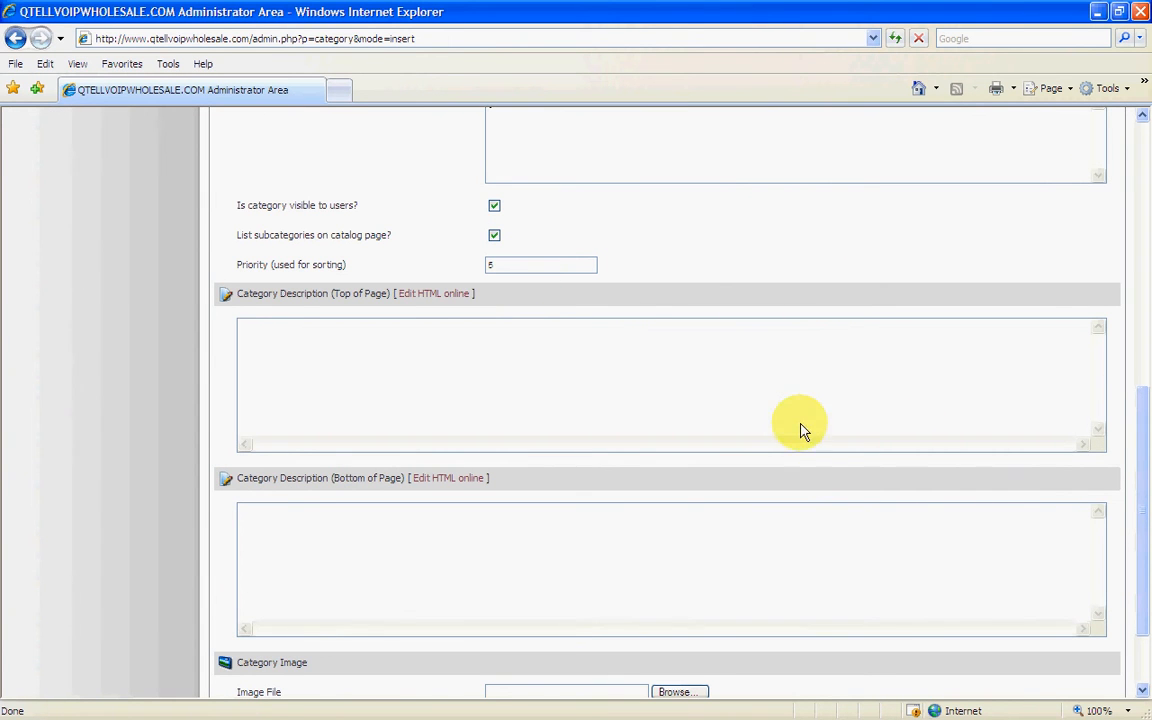
Save the new "y" category, leaving both page descriptions and the category image empty.
scroll(828, 455, "down", 2)
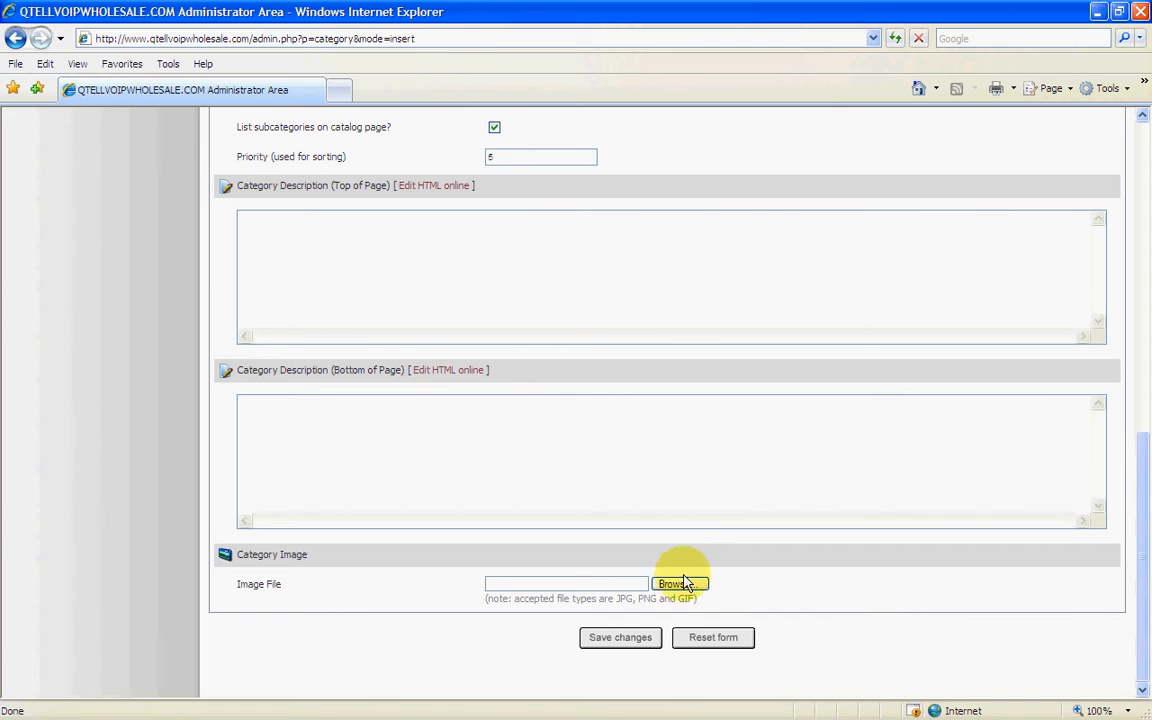
left_click(624, 639)
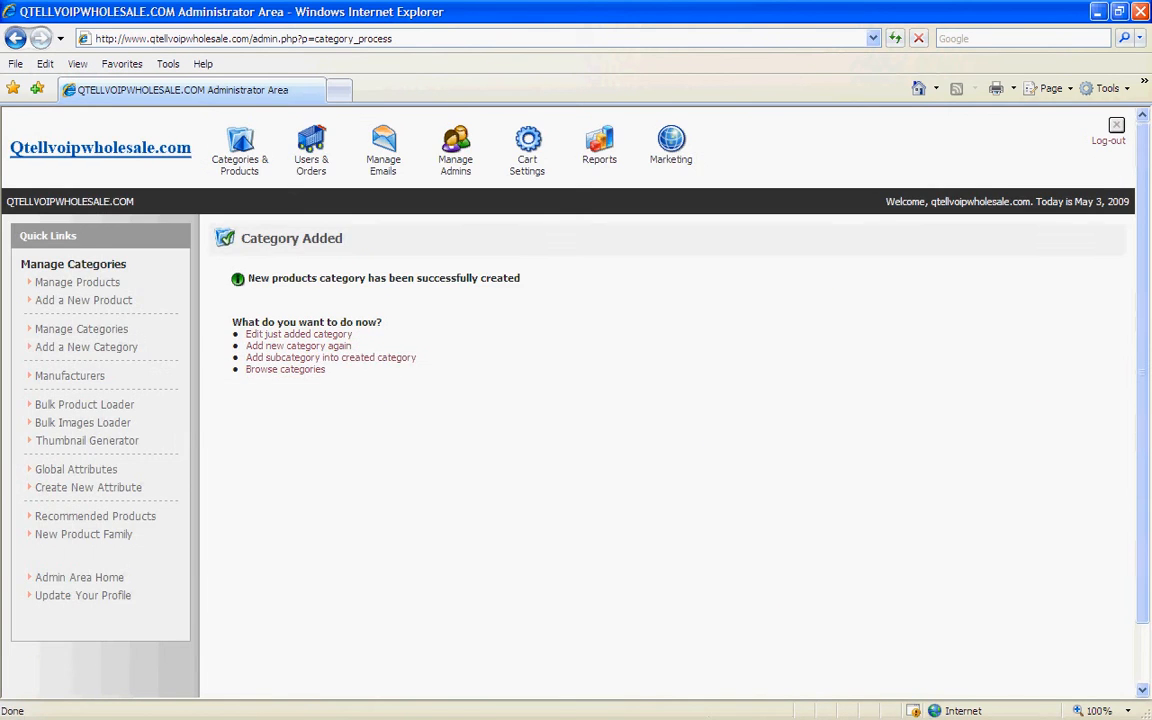
Reload the "z test" storefront page in a maximized window and check its entry in the category list, collapsing its subcategories.
left_click_drag(1071, 256, 714, 234)
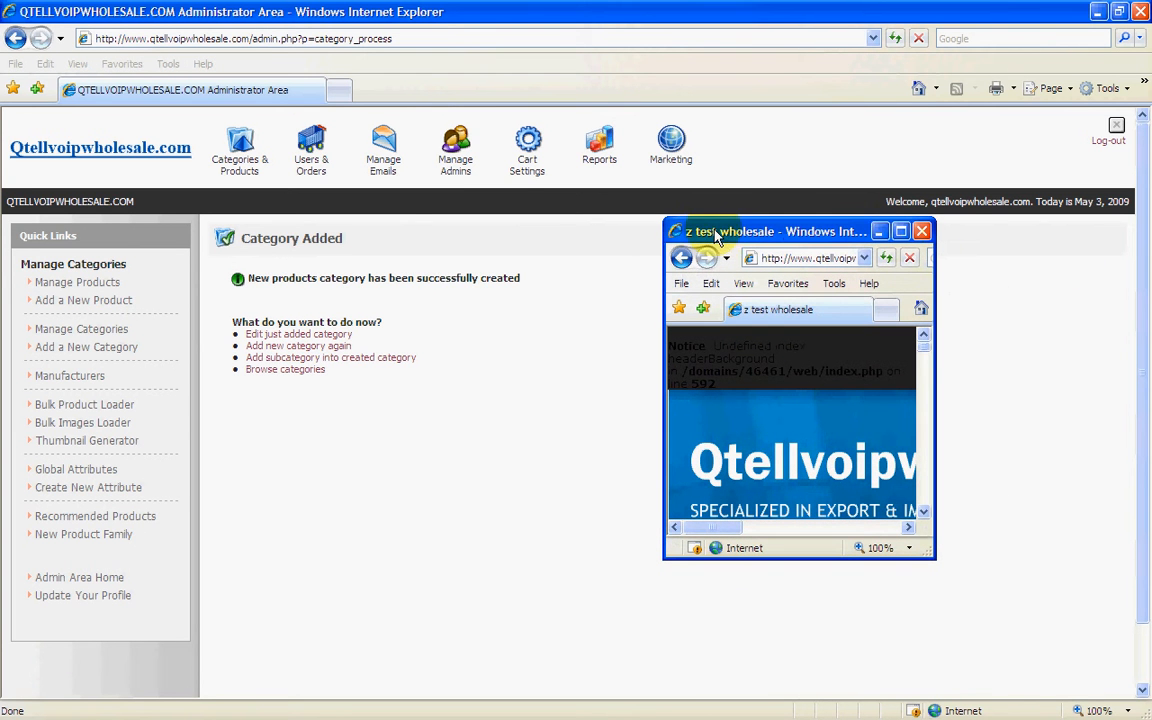
left_click(886, 259)
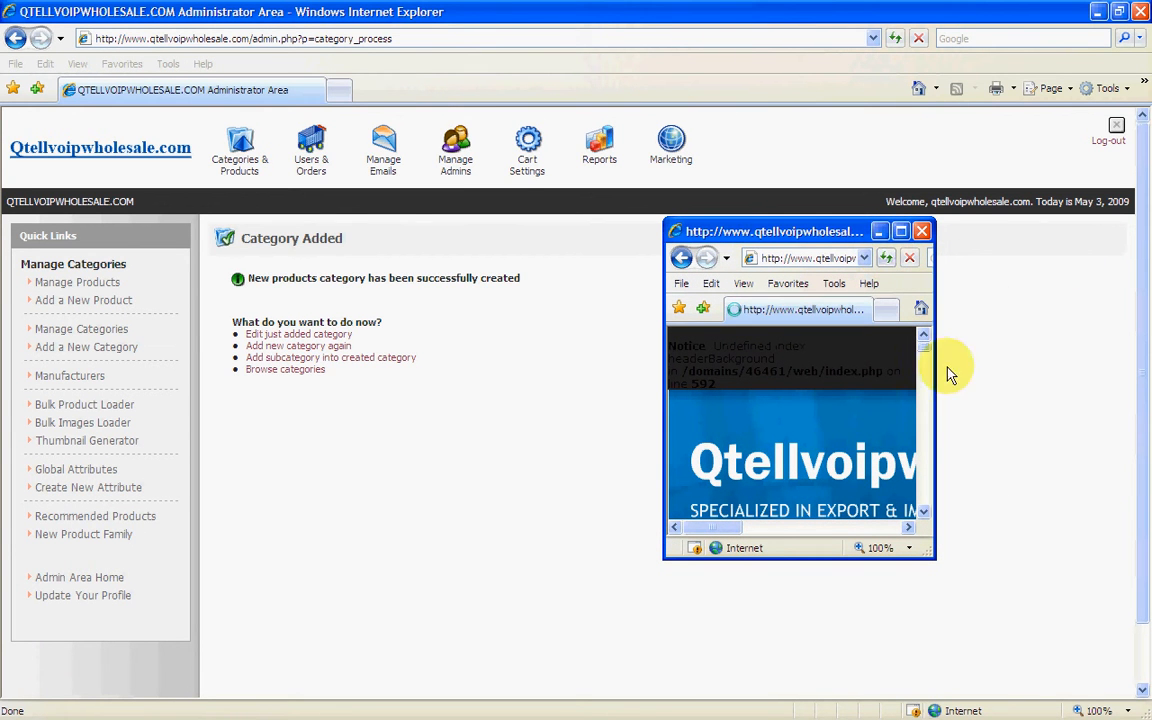
left_click(900, 231)
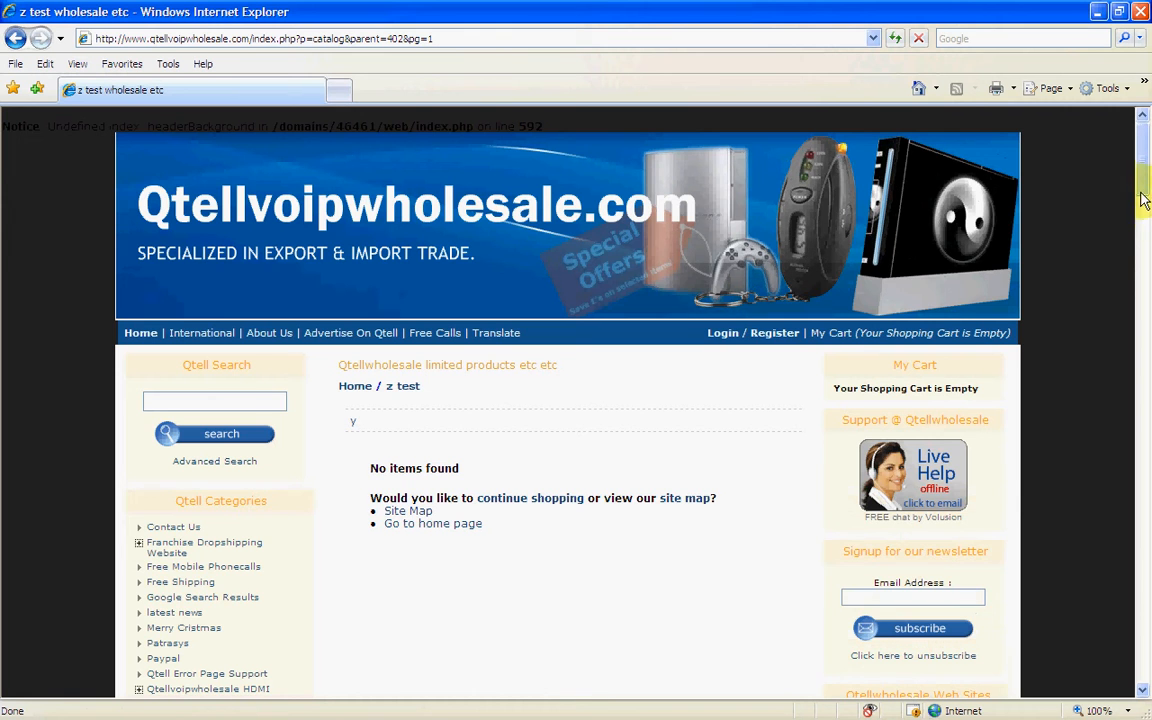
left_click(1146, 207)
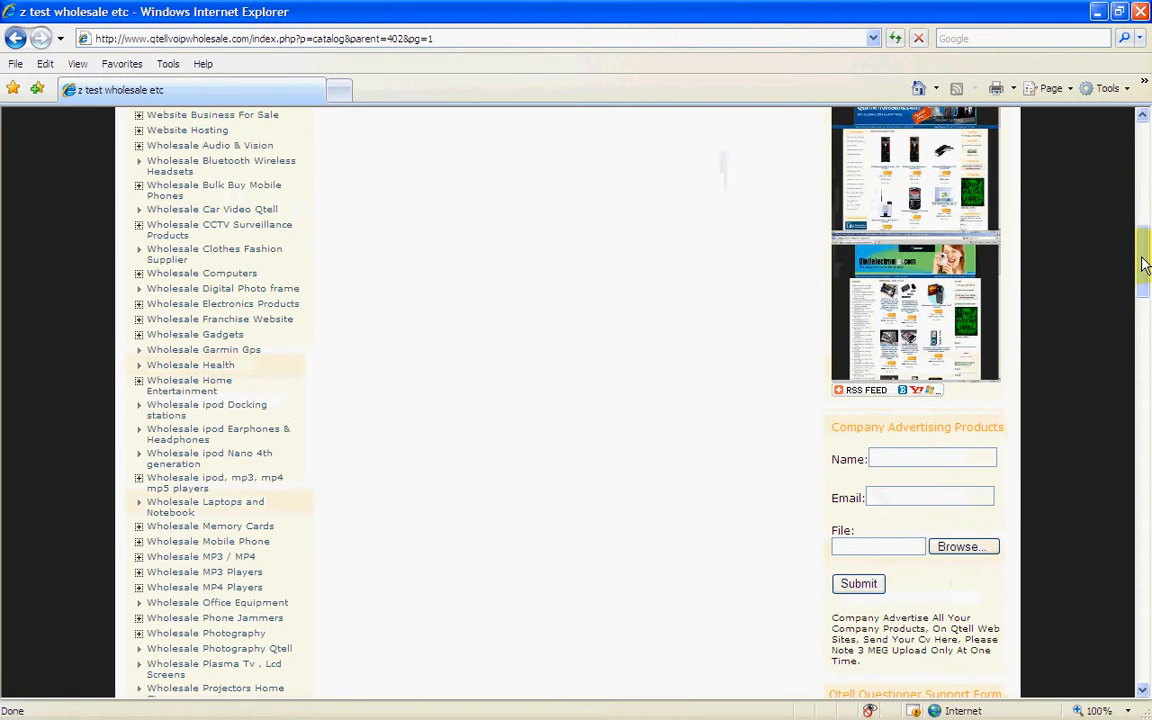
left_click_drag(1146, 263, 1146, 292)
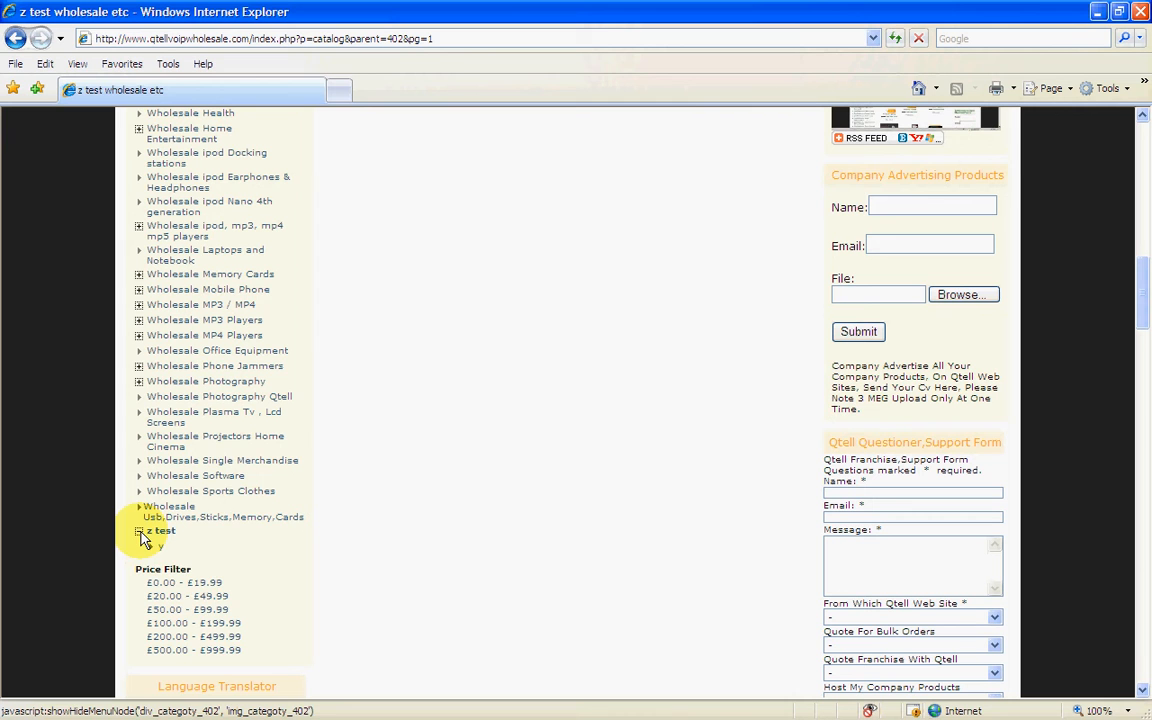
left_click(140, 533)
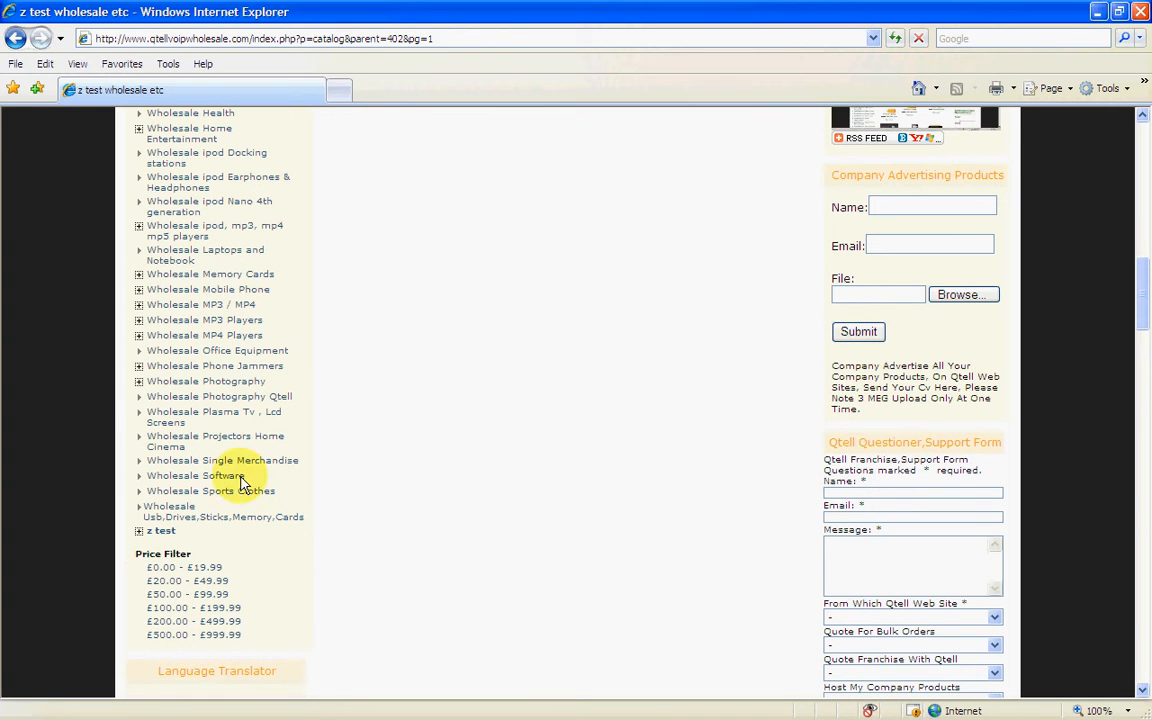
Look through the Wholesale Photography subcategories, including Wholesale Normal Camera Lenes Series, and collapse the category again.
left_click(139, 382)
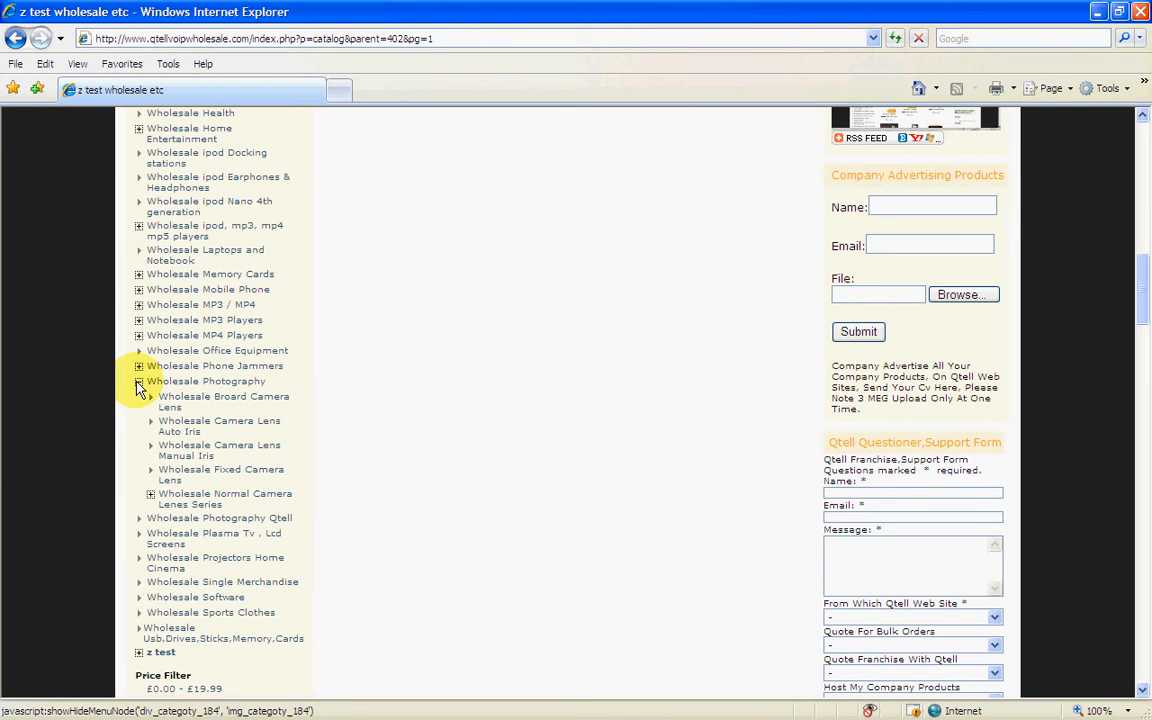
left_click(151, 495)
left_click(151, 495)
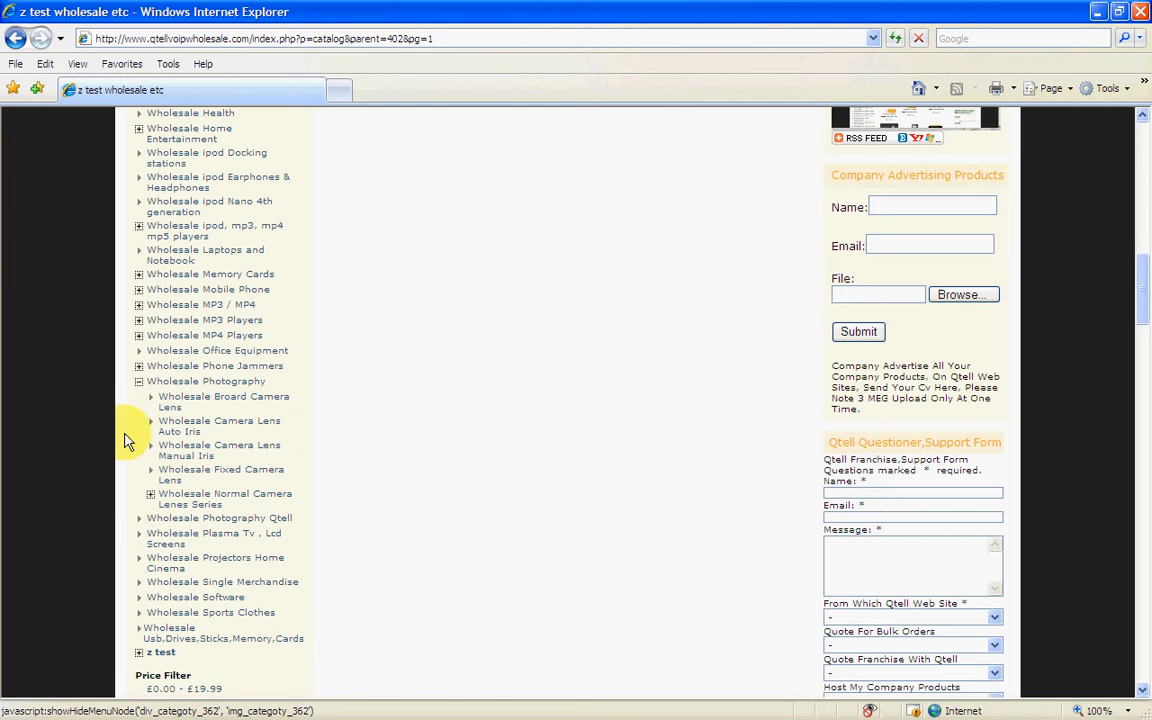
left_click(138, 383)
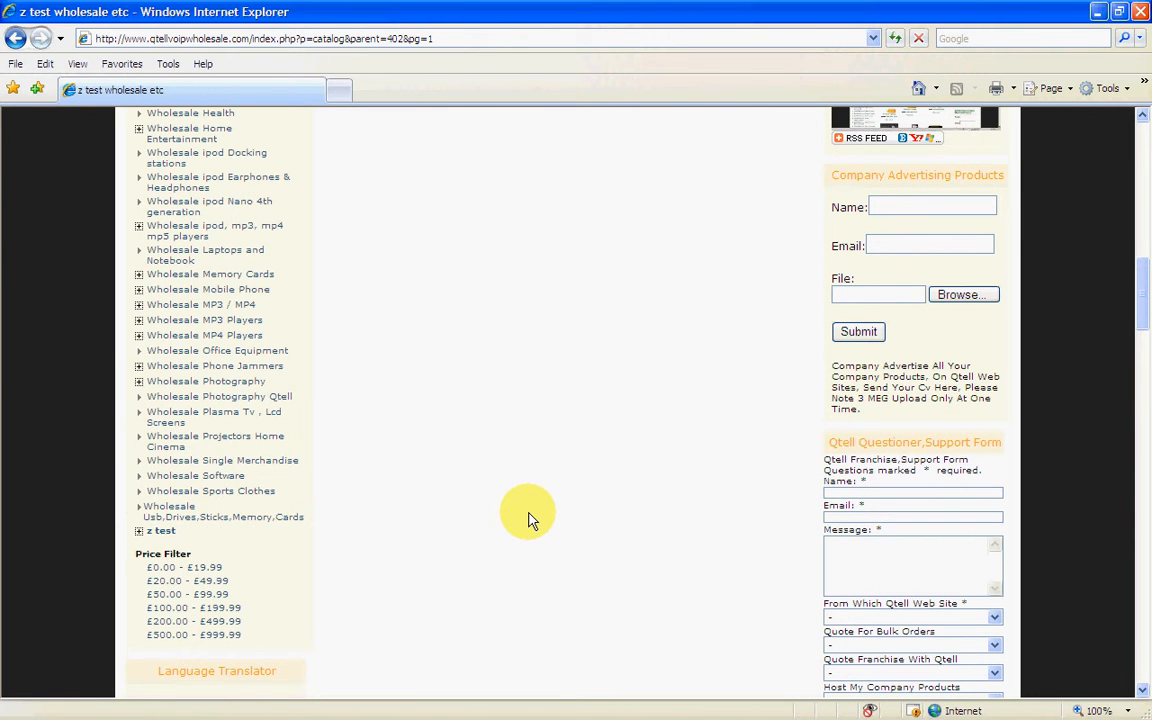
Examine the nested subcategories of Qtellvoipwholesale HDMI under Single Cables and Bulk Orders, then collapse the category.
scroll(529, 519, "up", 10)
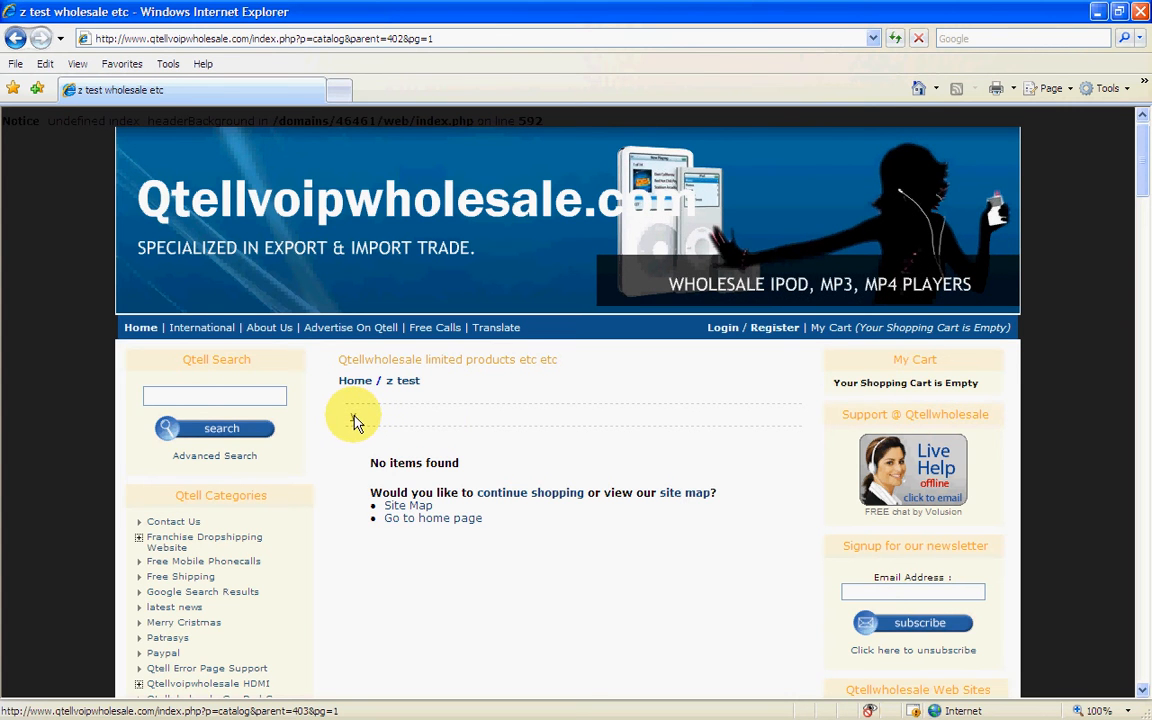
scroll(393, 584, "down", 3)
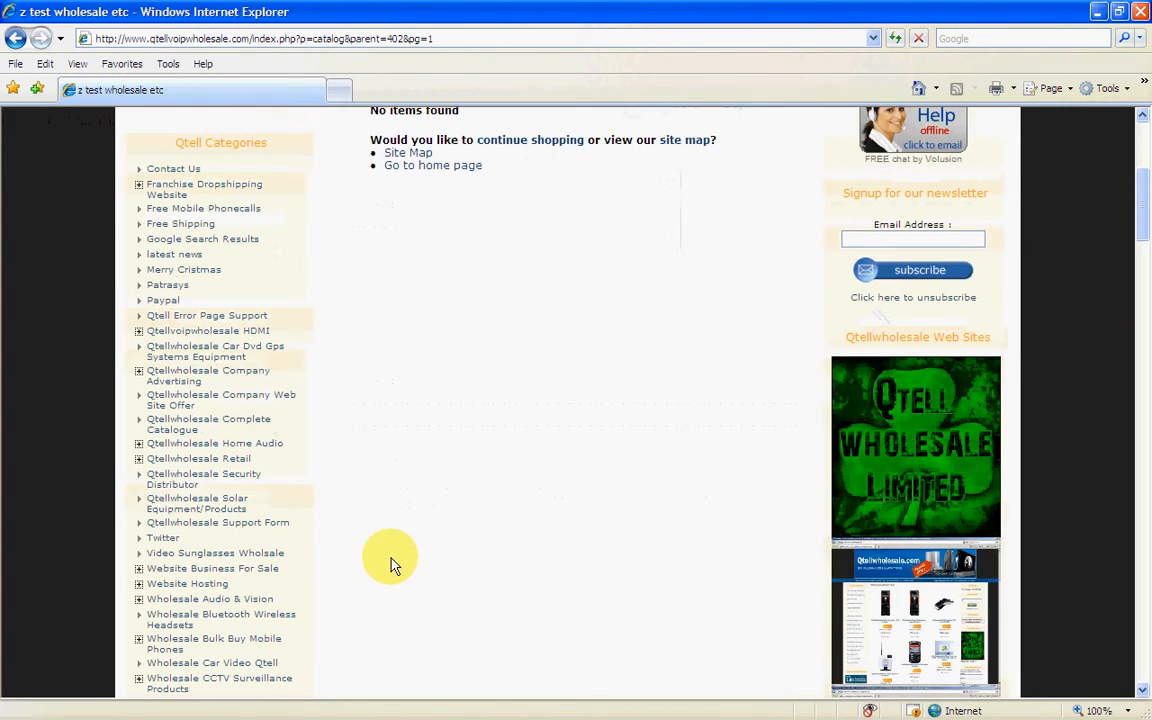
left_click(139, 333)
left_click(151, 449)
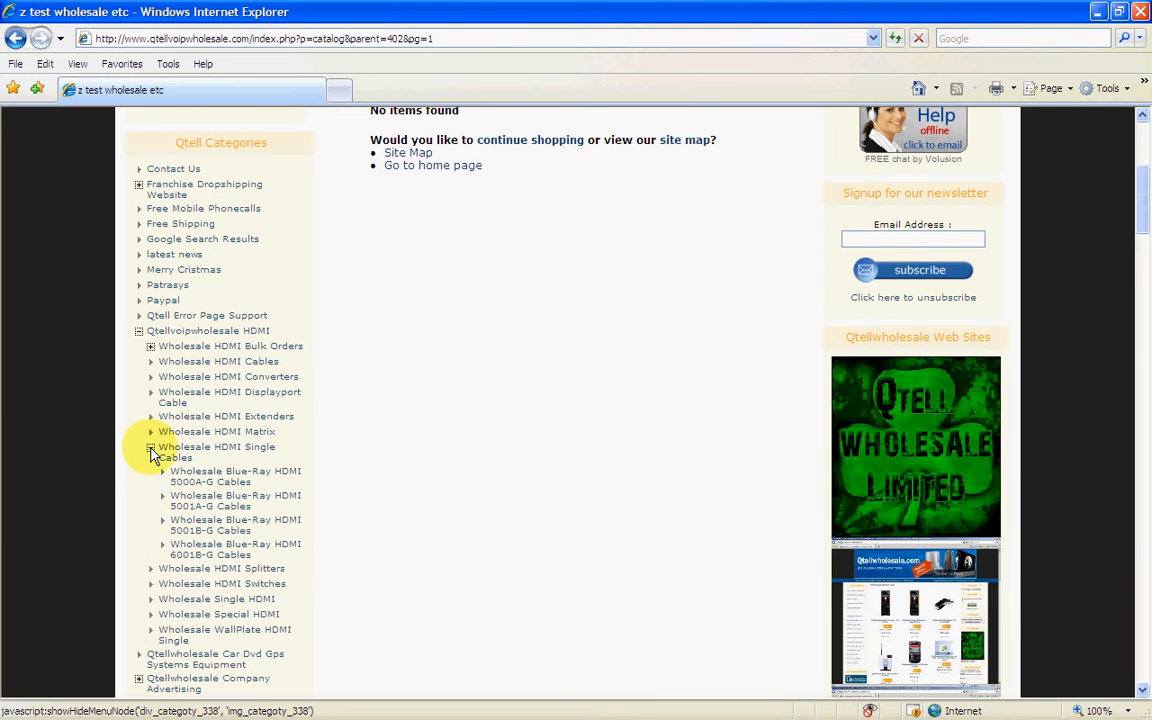
left_click(149, 347)
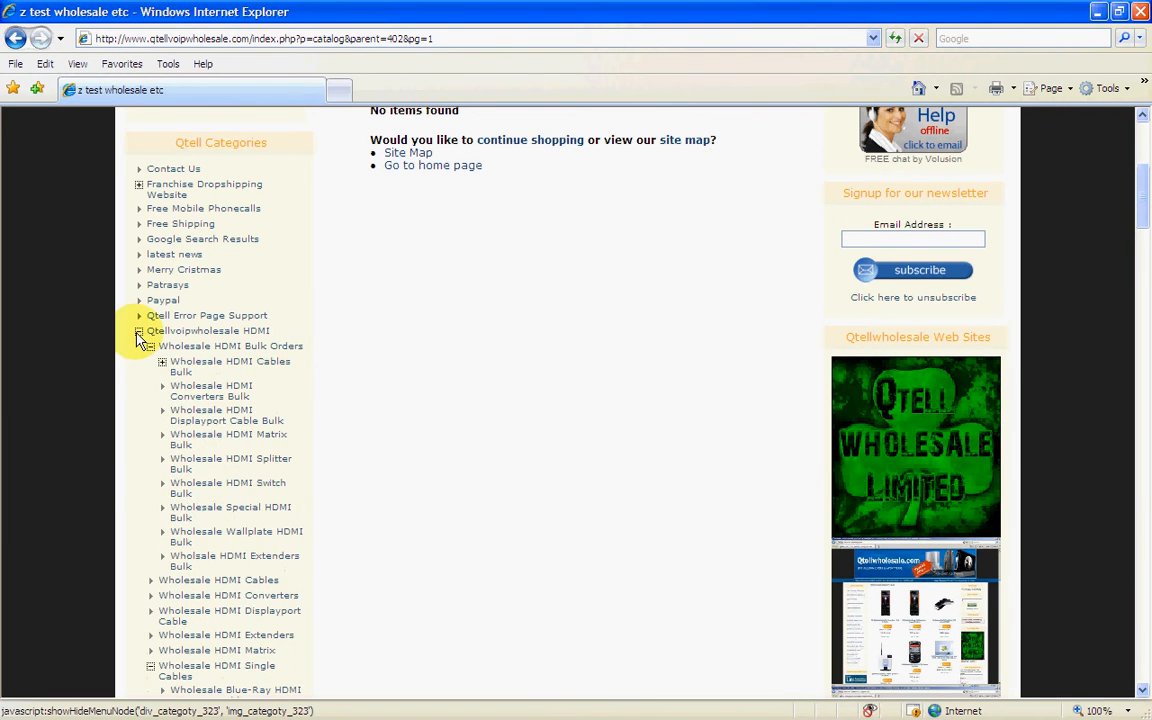
left_click(139, 331)
scroll(489, 373, "up", 5)
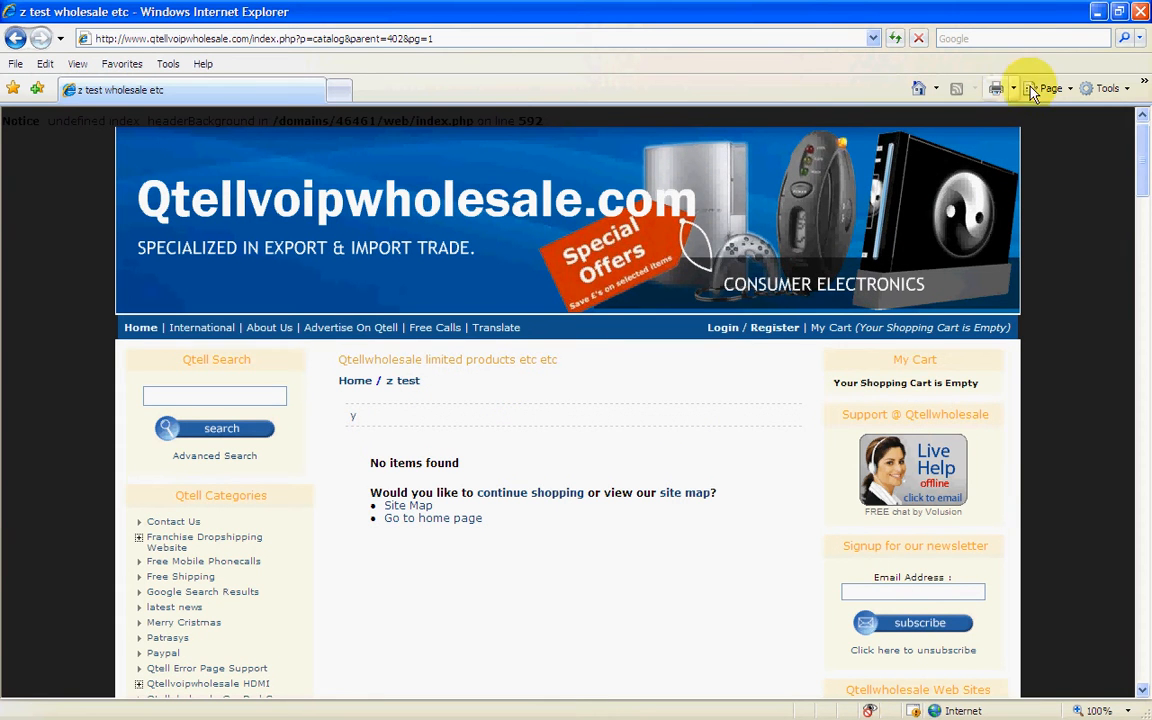
Close the storefront window and open the "z test" category for editing from the admin area's category management.
left_click(1120, 13)
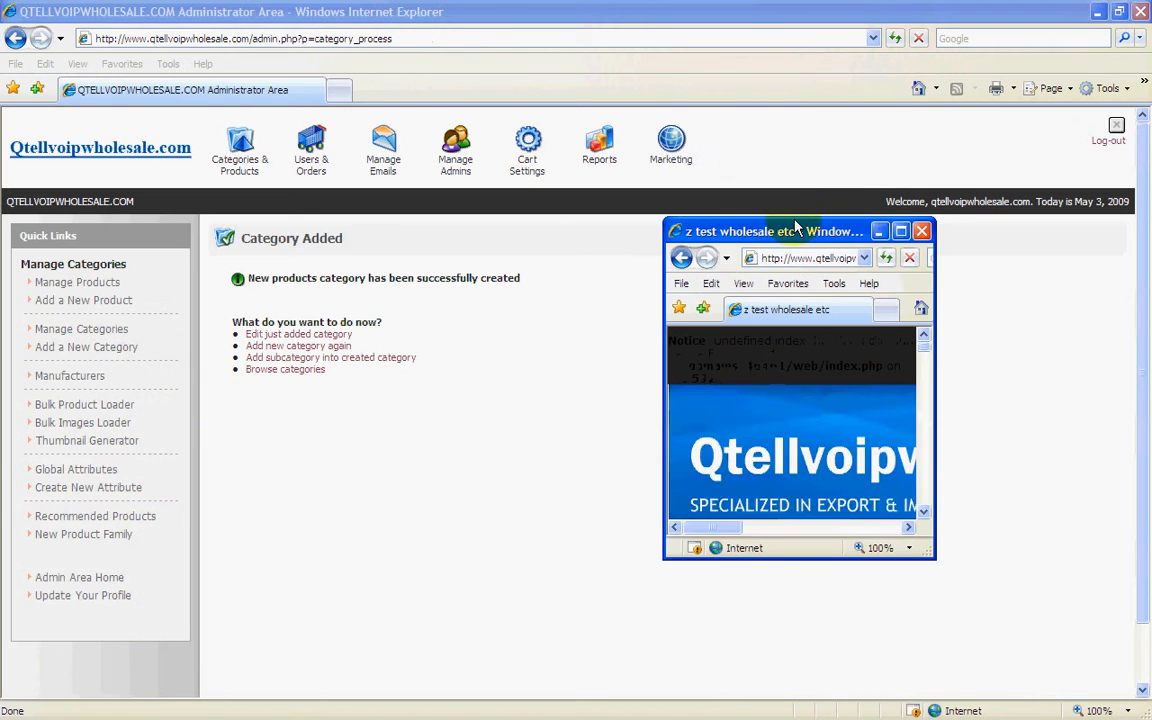
left_click(933, 231)
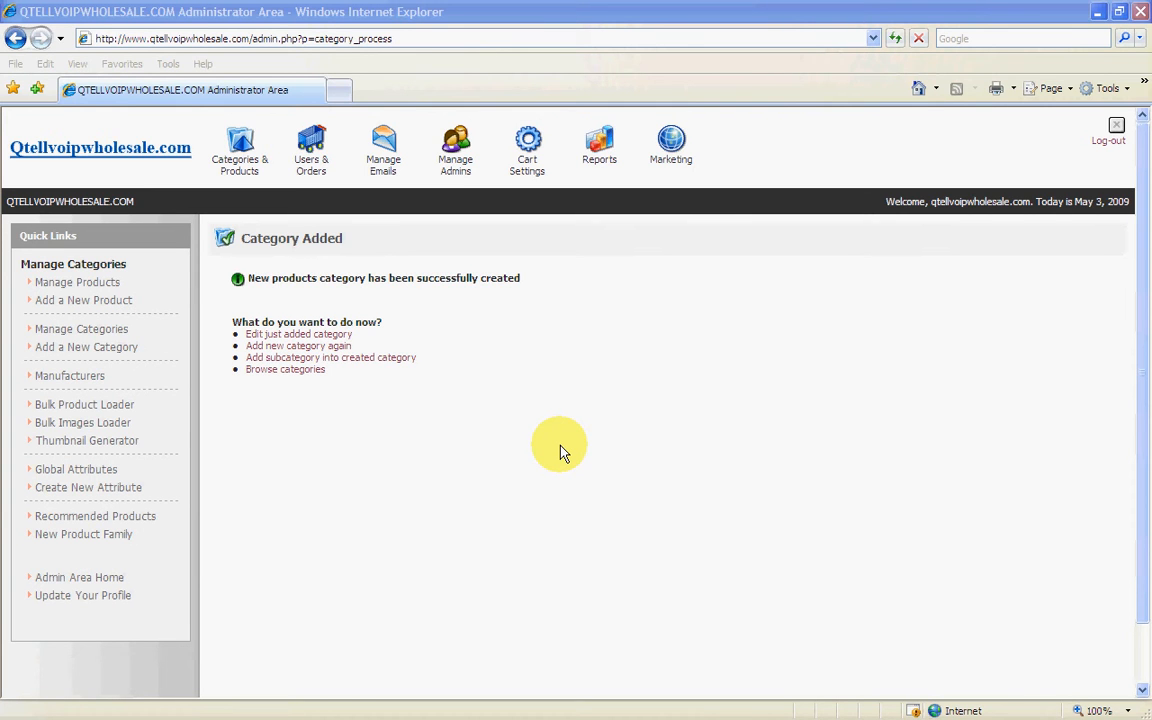
mouse_move(248, 150)
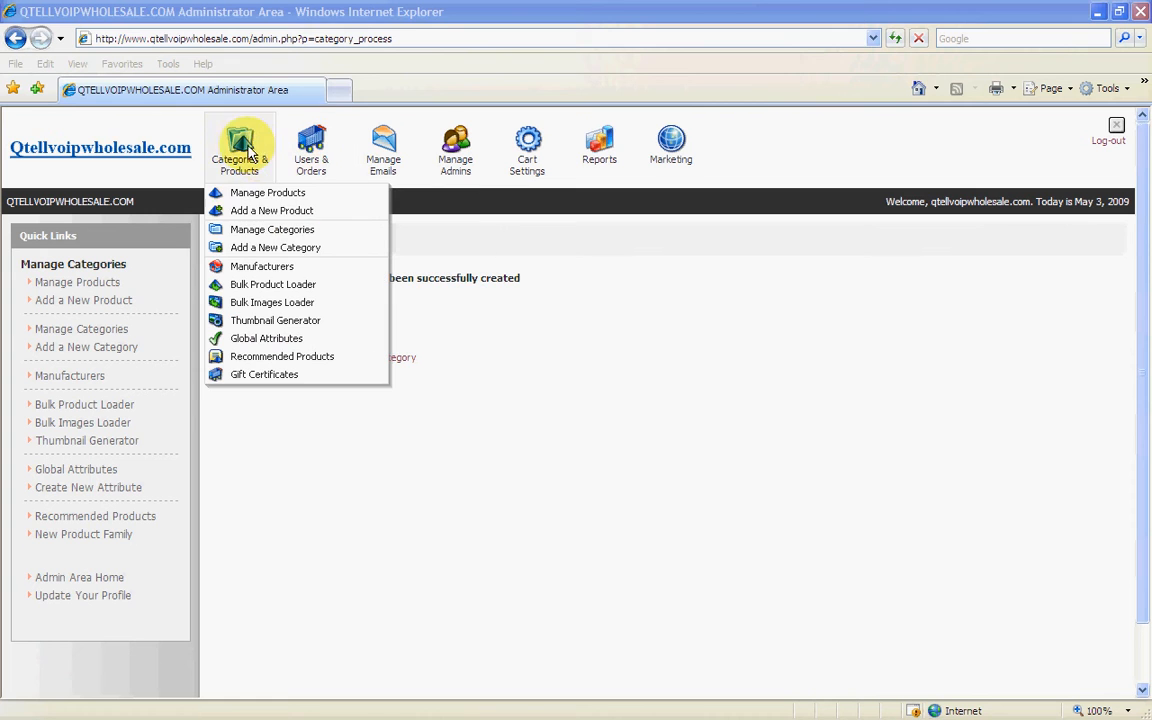
left_click(258, 230)
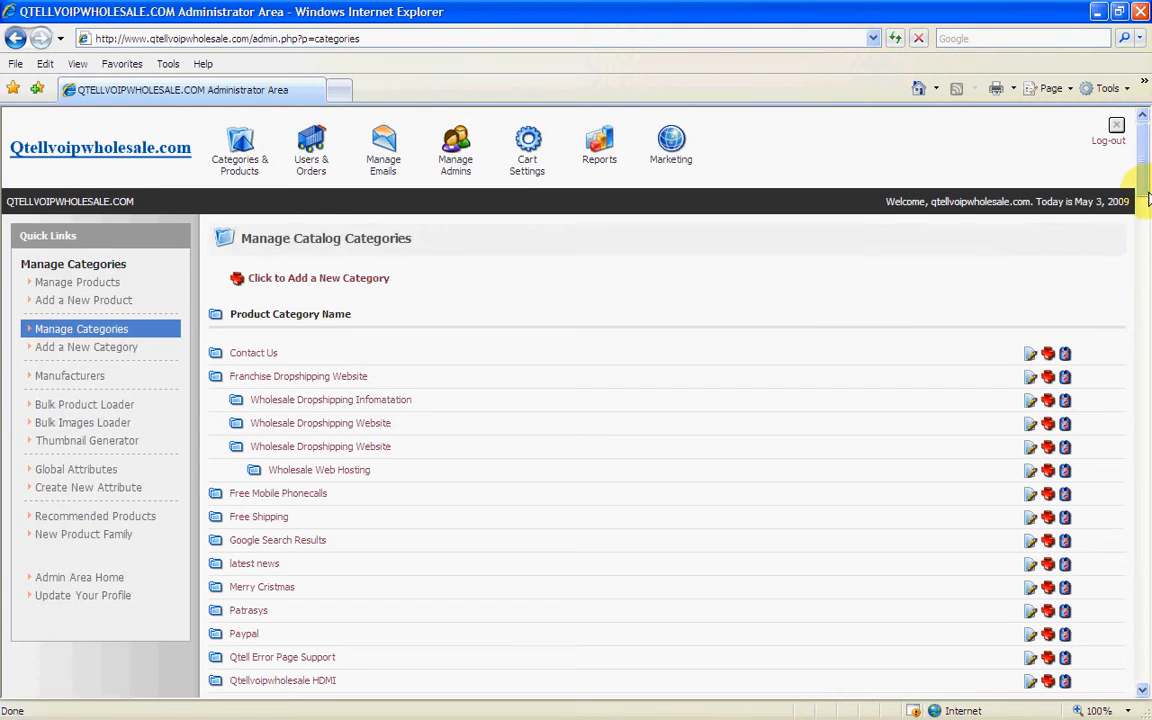
left_click_drag(1147, 188, 1141, 672)
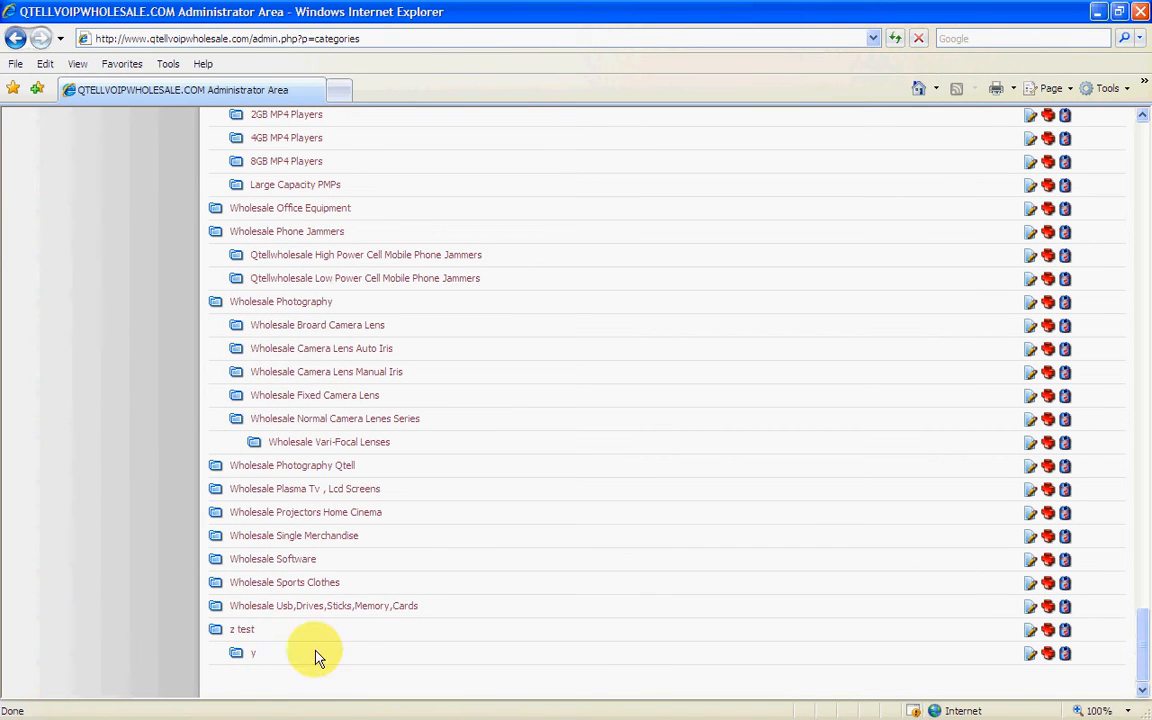
left_click(244, 630)
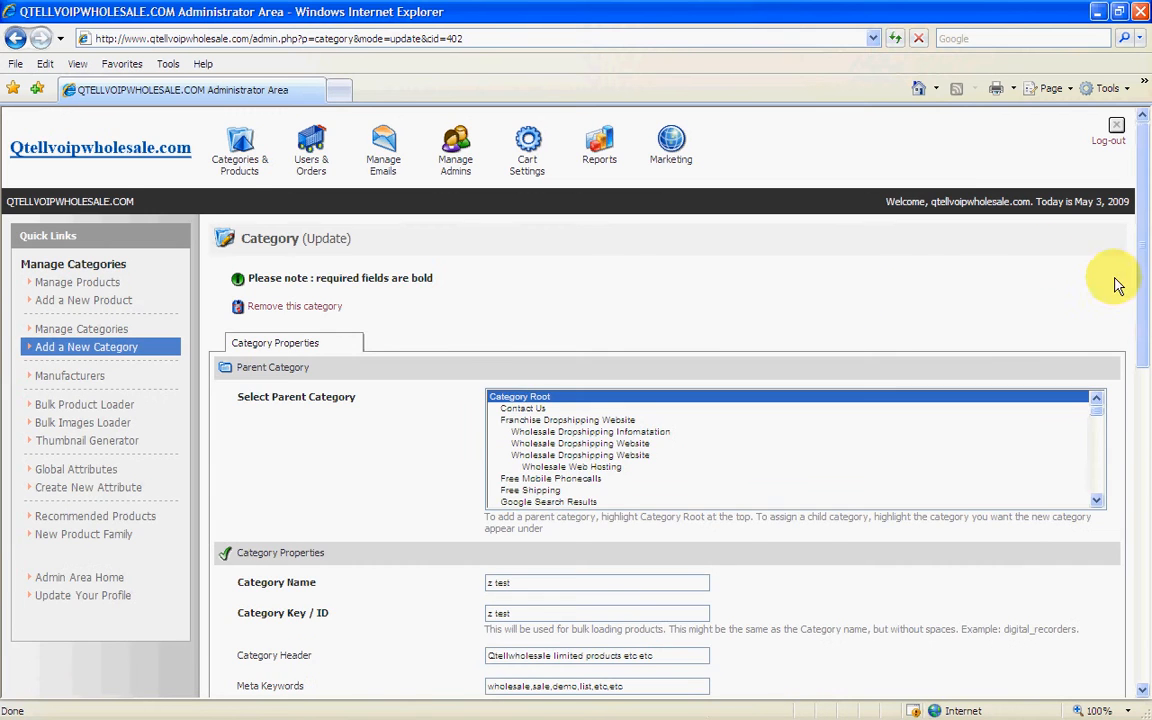
Open the online HTML editor for the top-of-page category description and enlarge its text area.
left_click_drag(1147, 318, 1101, 522)
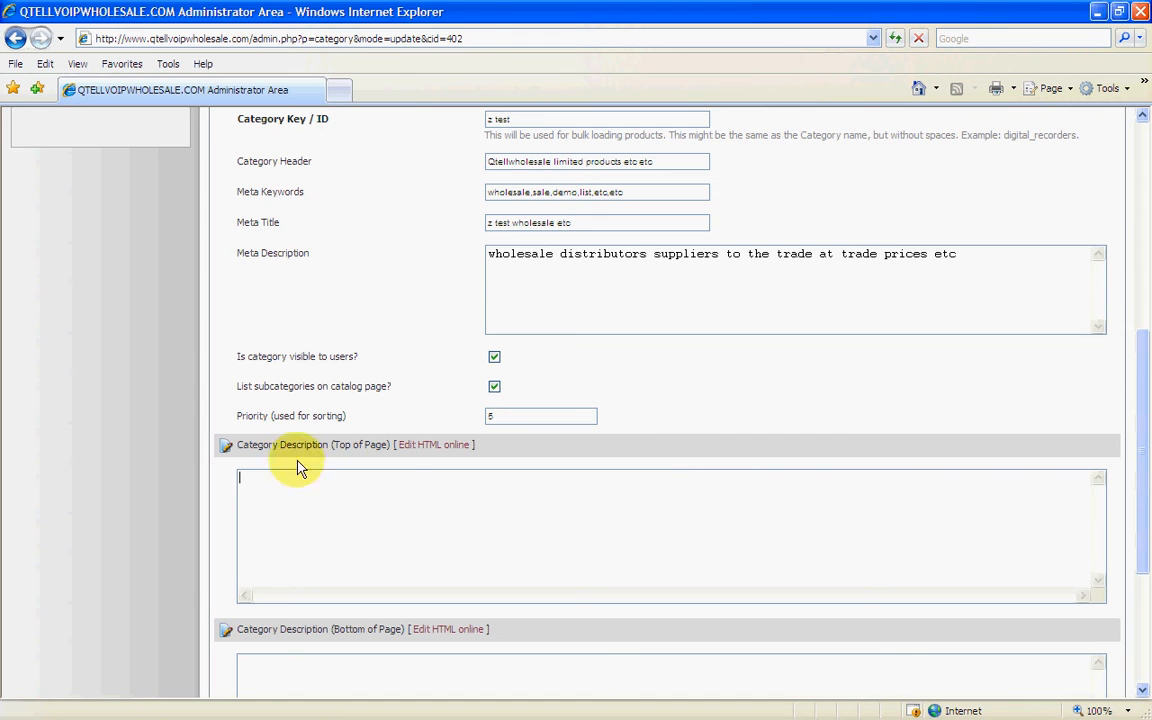
left_click(432, 450)
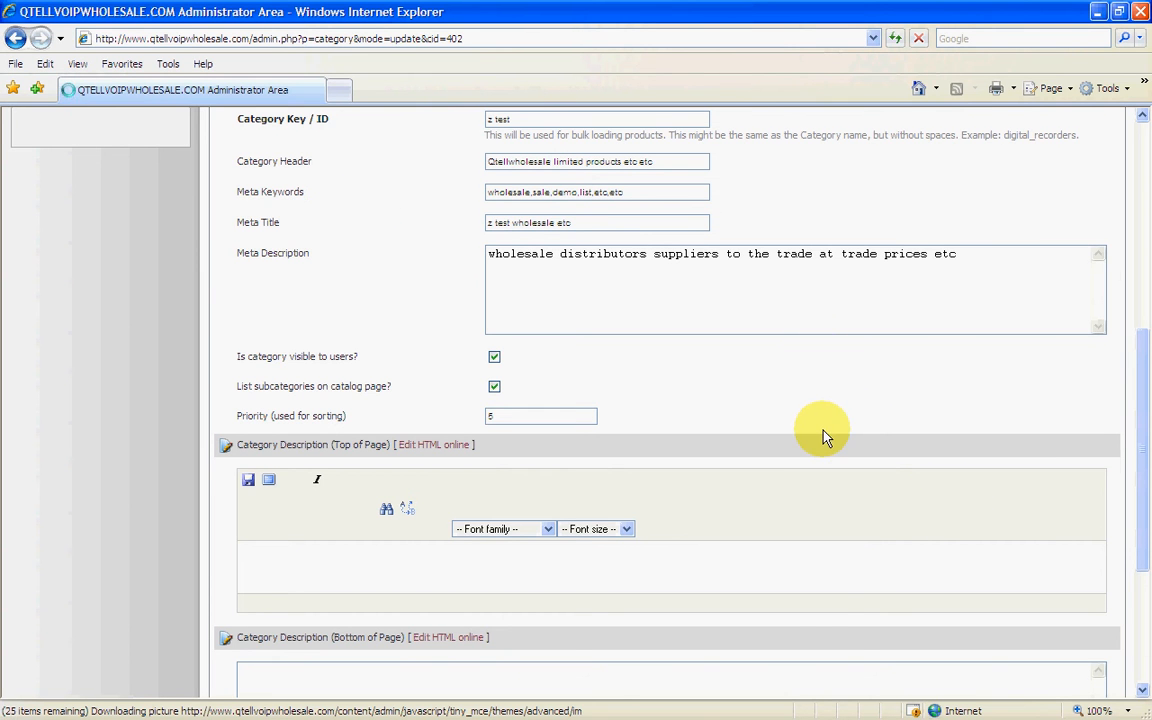
scroll(823, 437, "down", 3)
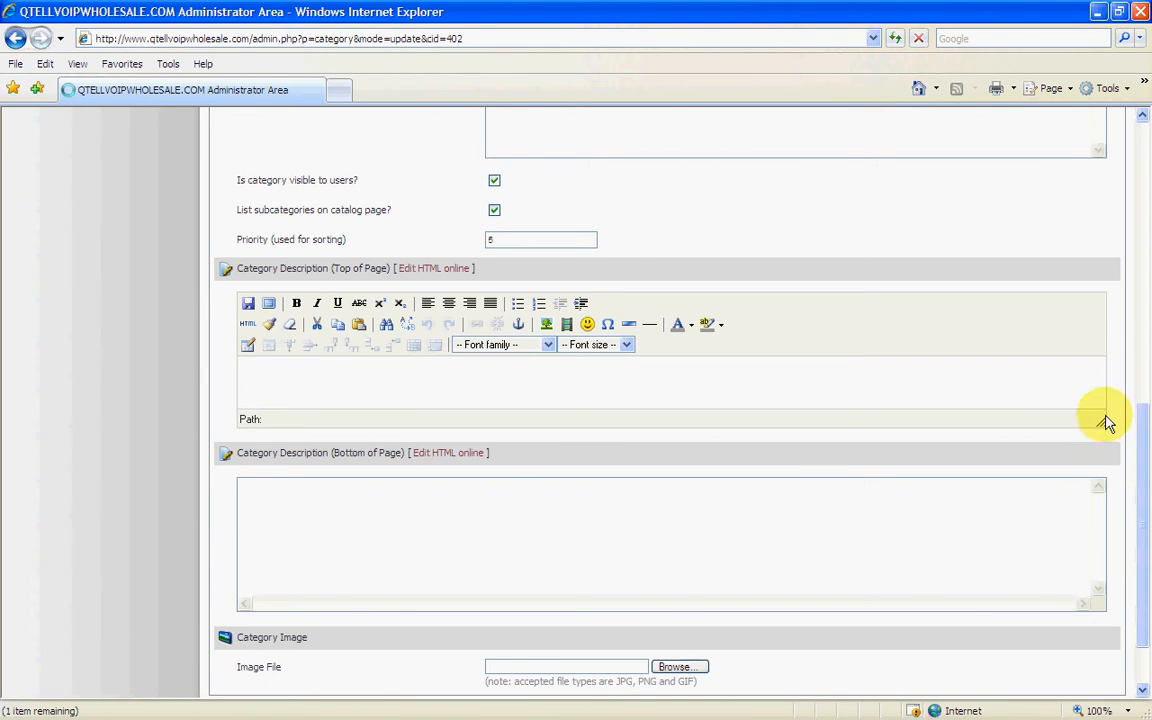
left_click_drag(1105, 430, 1100, 614)
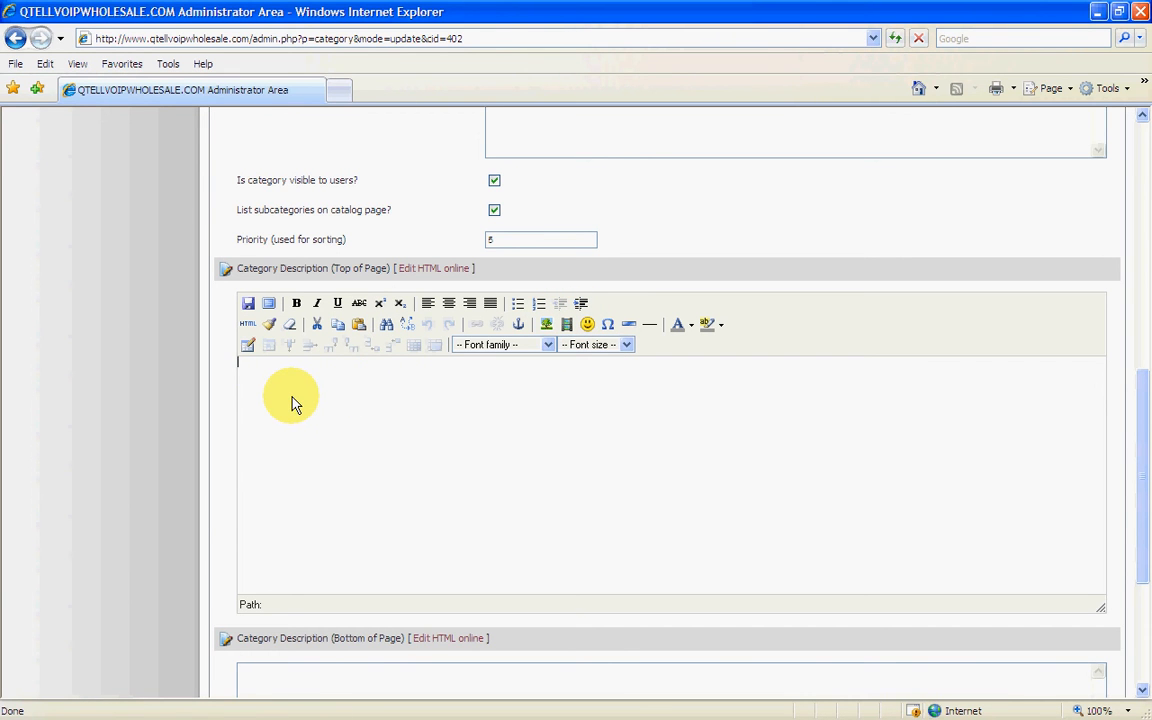
Enter "hyertwss" as the top-of-page description and try centring the text.
type("hyertwss")
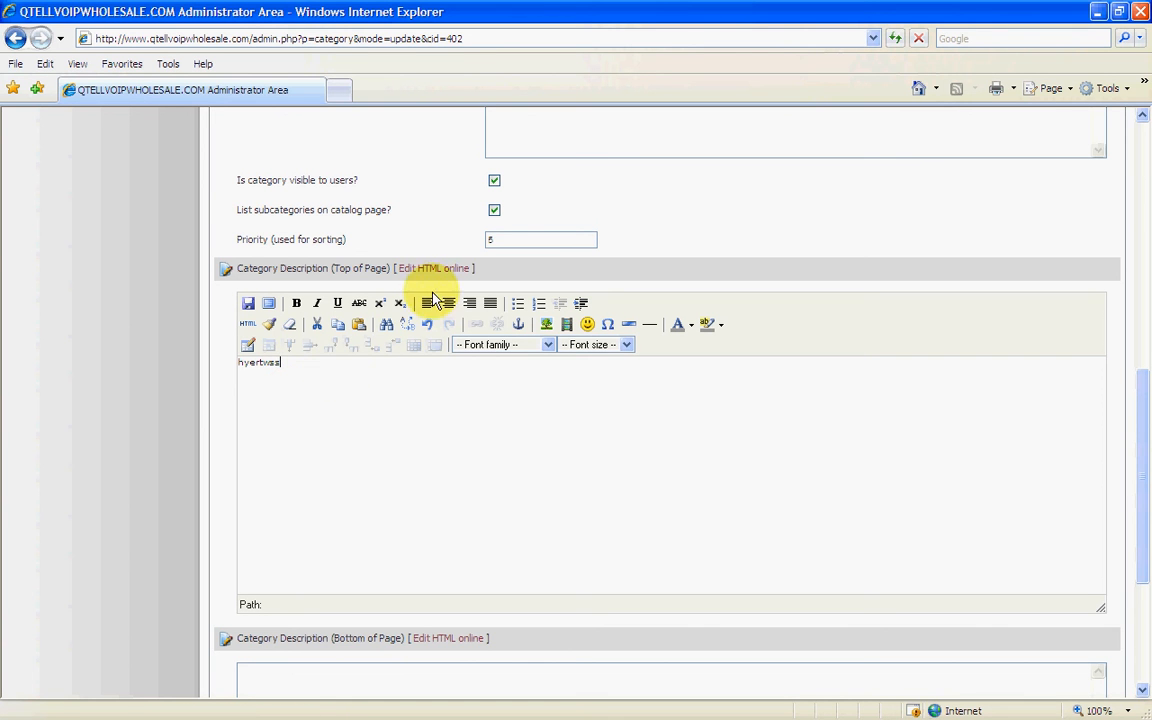
left_click(455, 311)
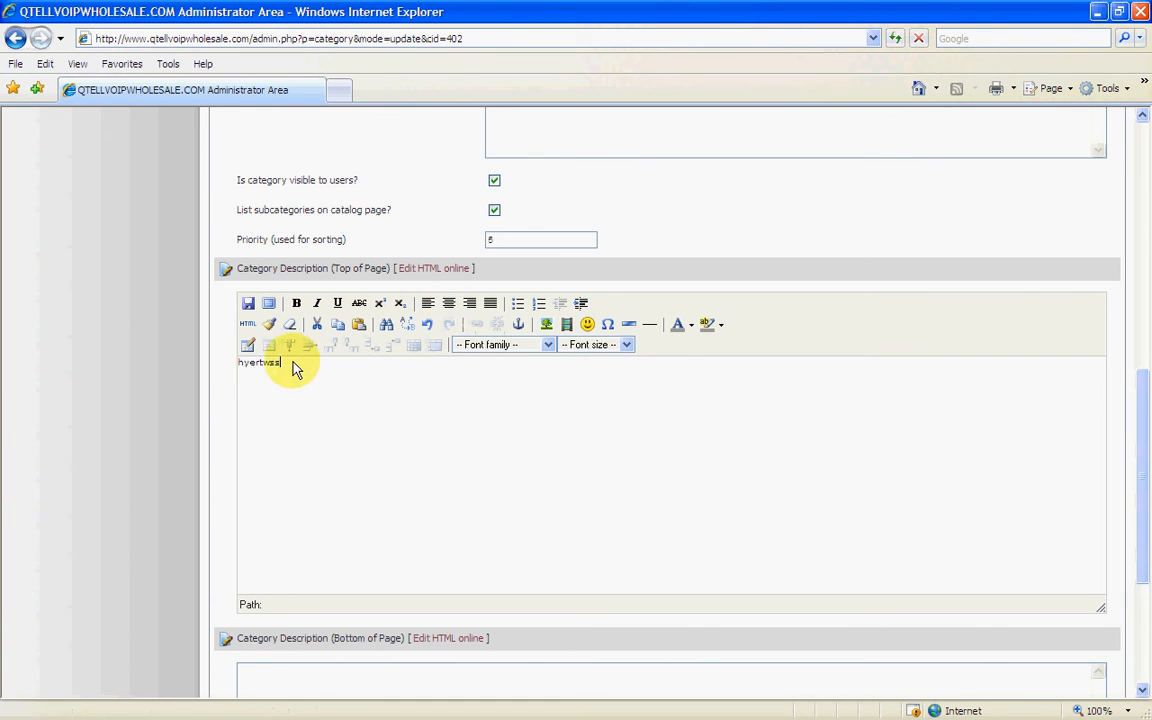
double_click(268, 362)
left_click(449, 304)
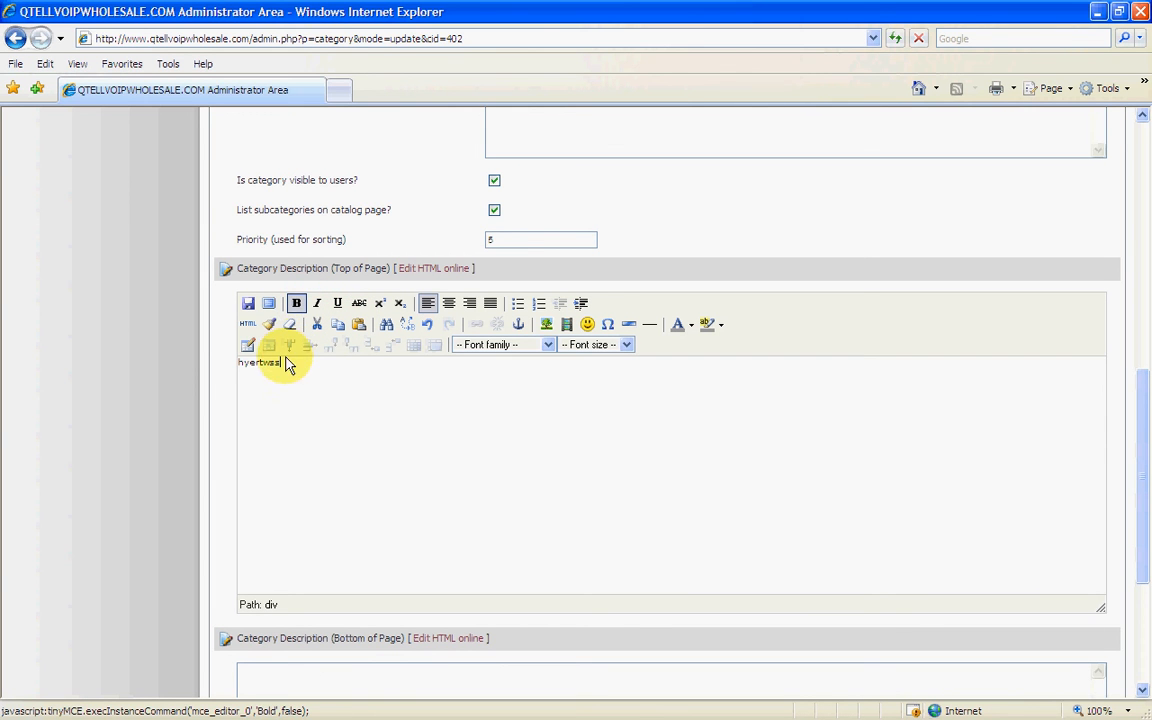
Make the description text "hyertwss" bold and set its font family to Impact.
left_click_drag(233, 364, 281, 363)
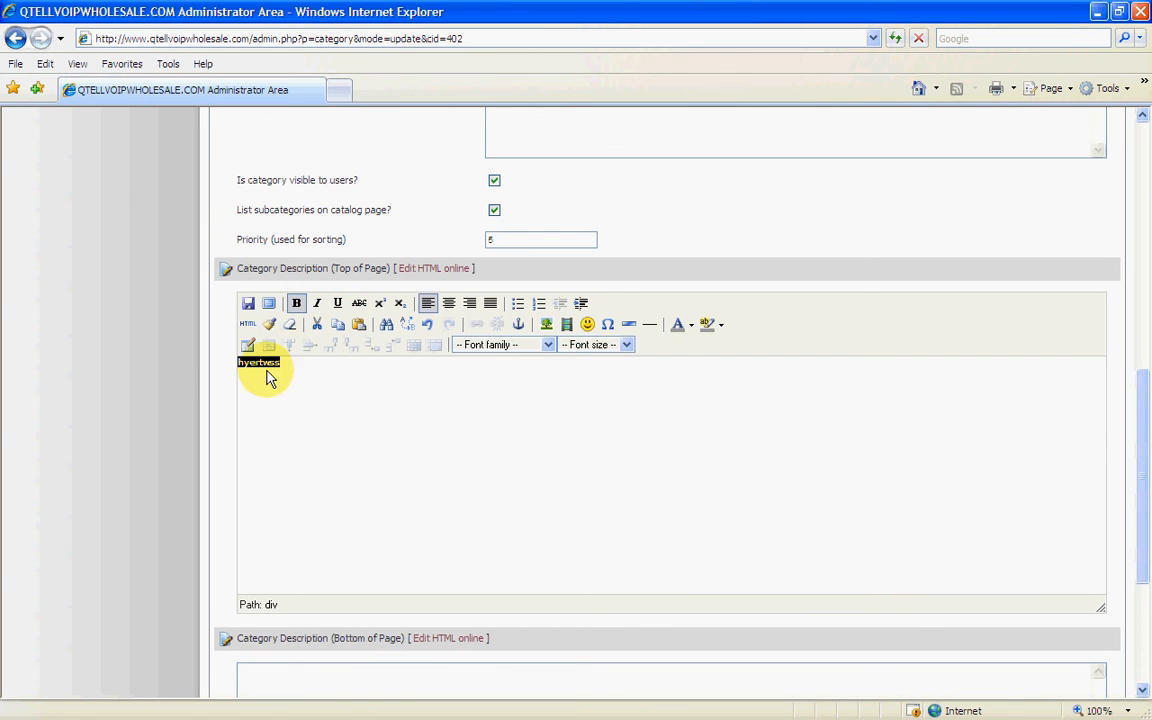
left_click(297, 303)
left_click(548, 344)
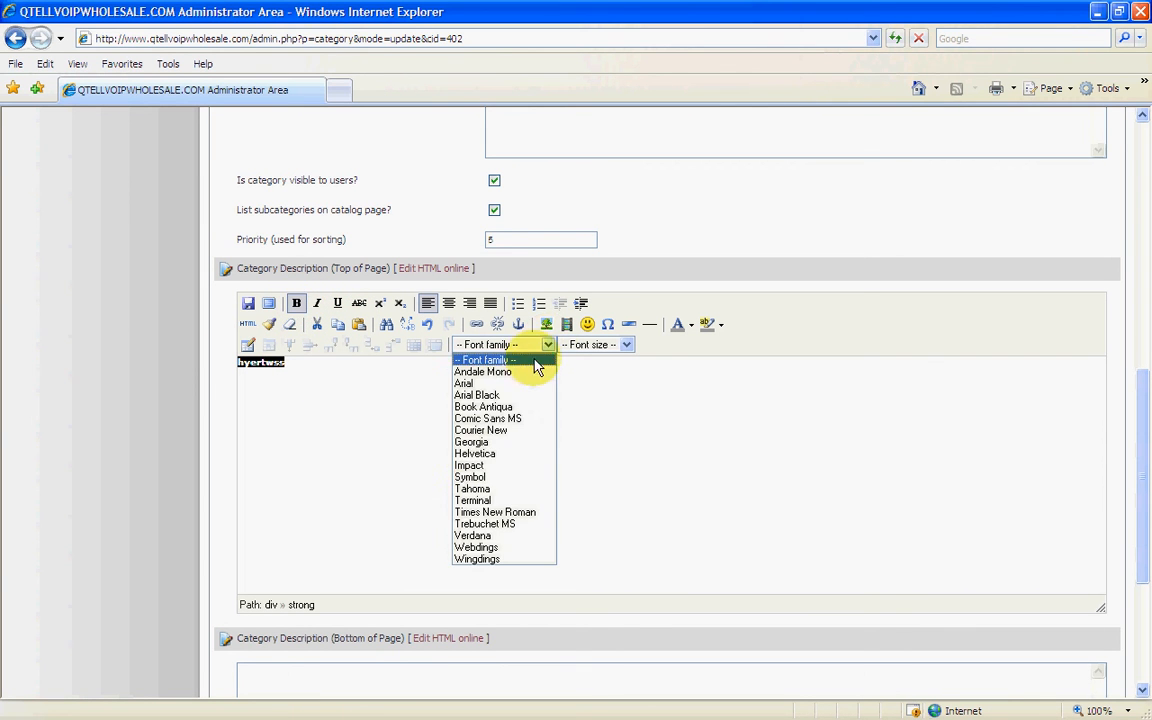
left_click(470, 465)
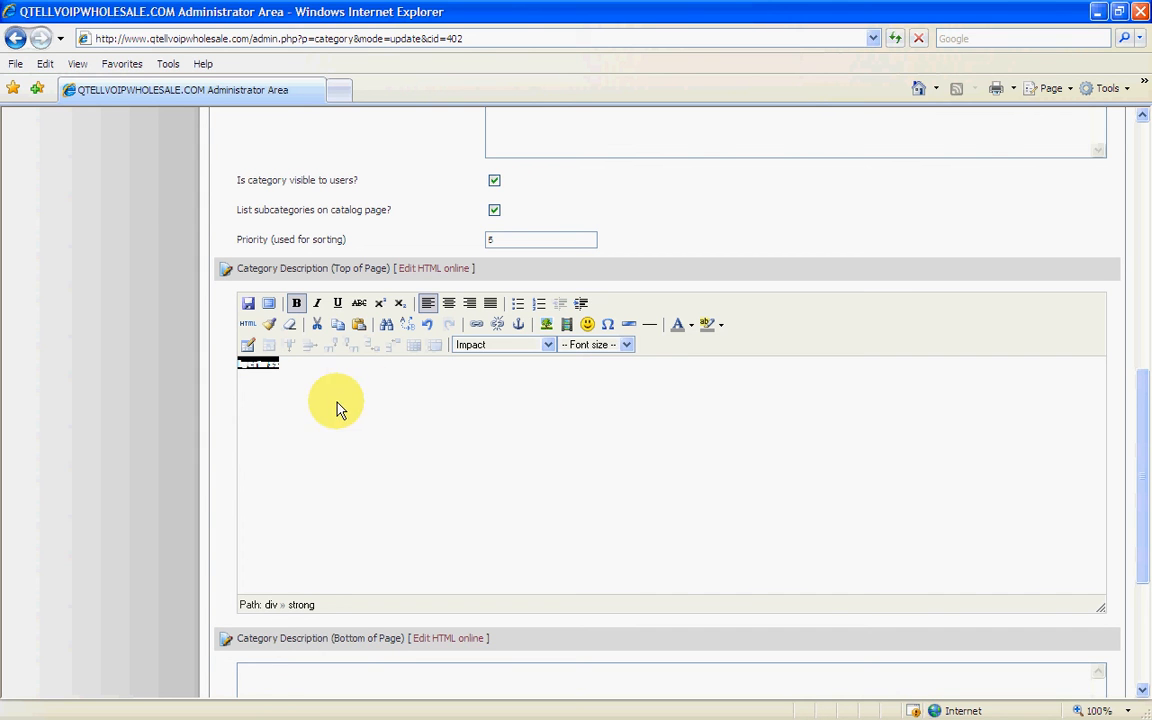
Set the font size of the description text "hyertwss" to 6 (24 pt).
left_click(626, 345)
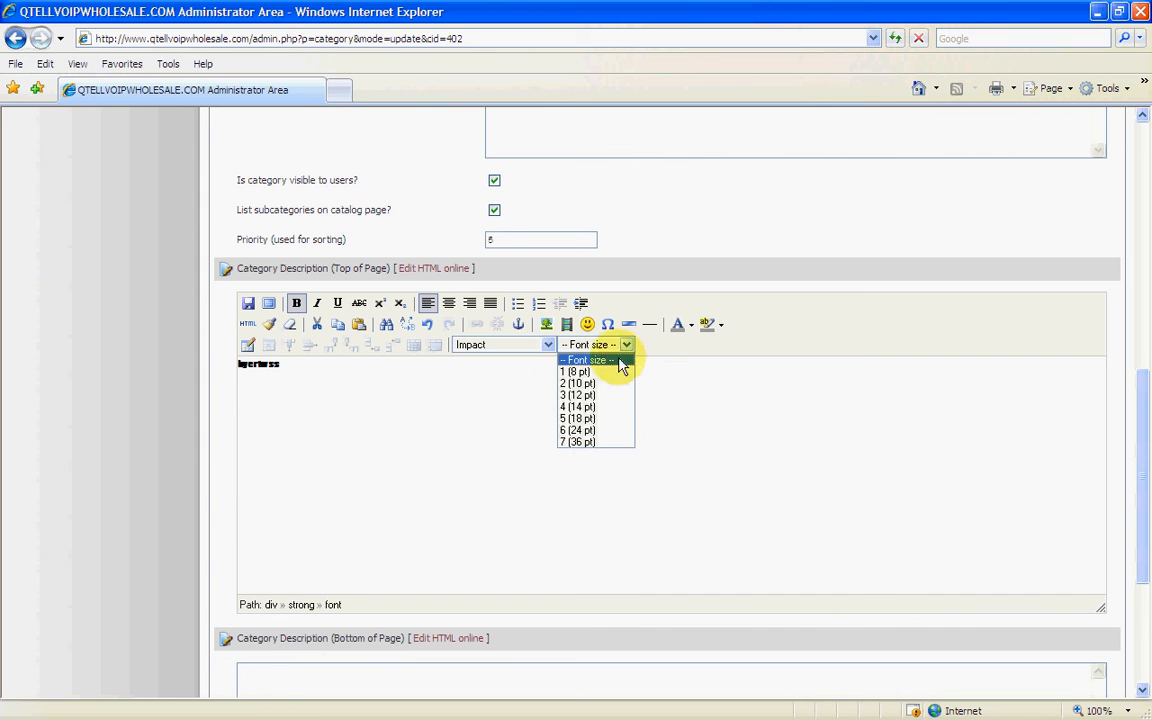
left_click(590, 430)
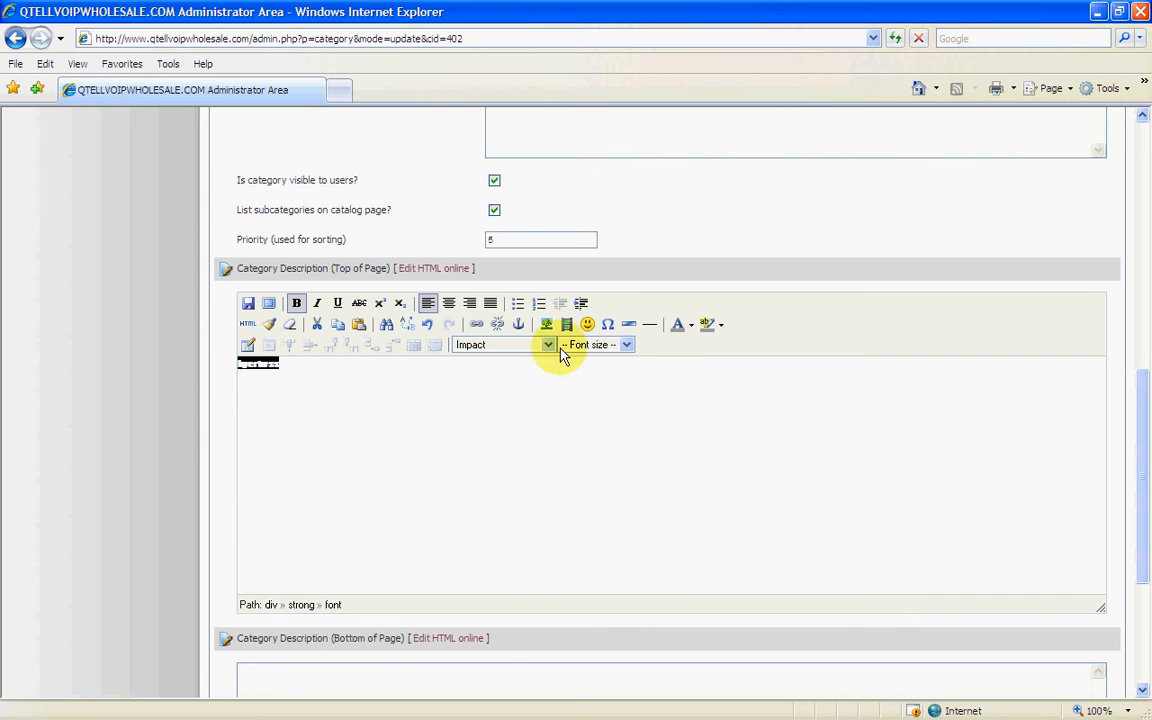
left_click(626, 345)
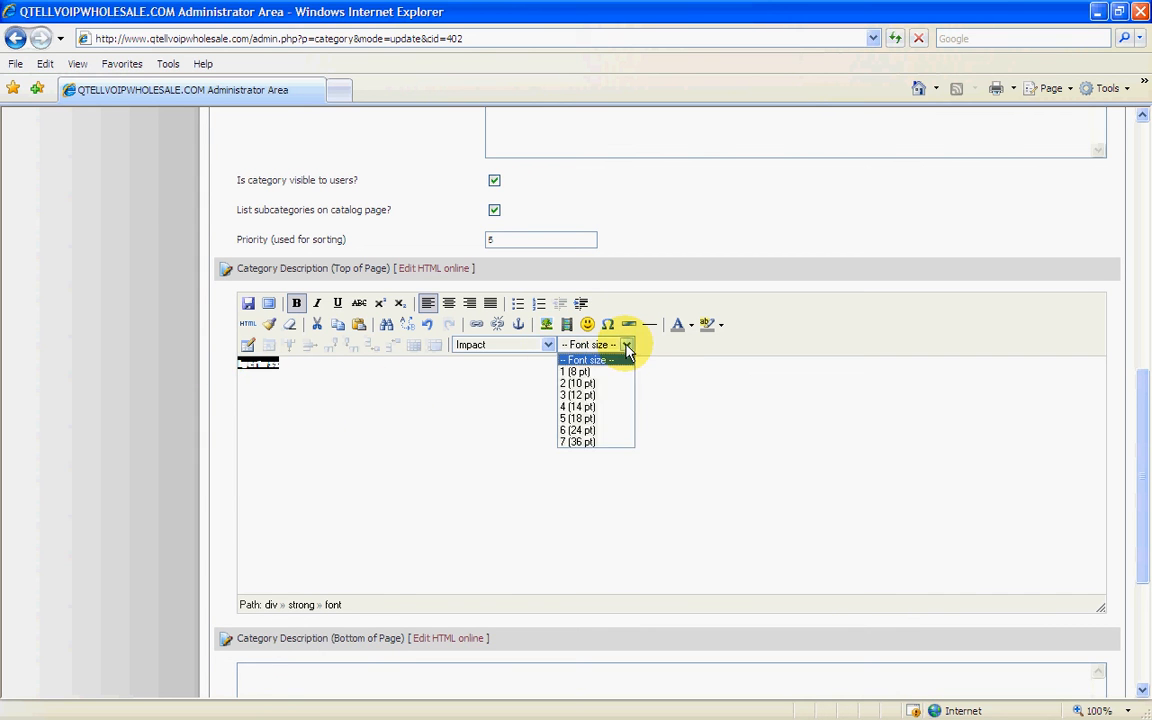
left_click(597, 432)
left_click(500, 420)
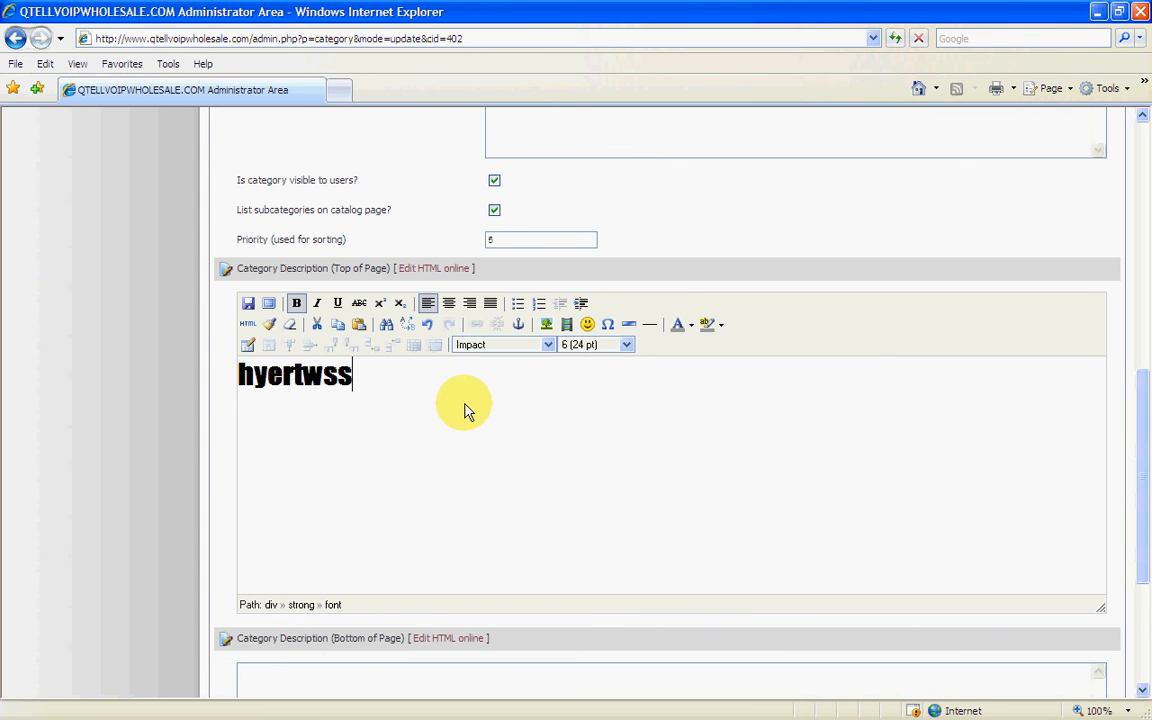
Insert "ffrreeeeeeeee" before "wss" in the description's HTML source and update the editor content.
left_click(250, 328)
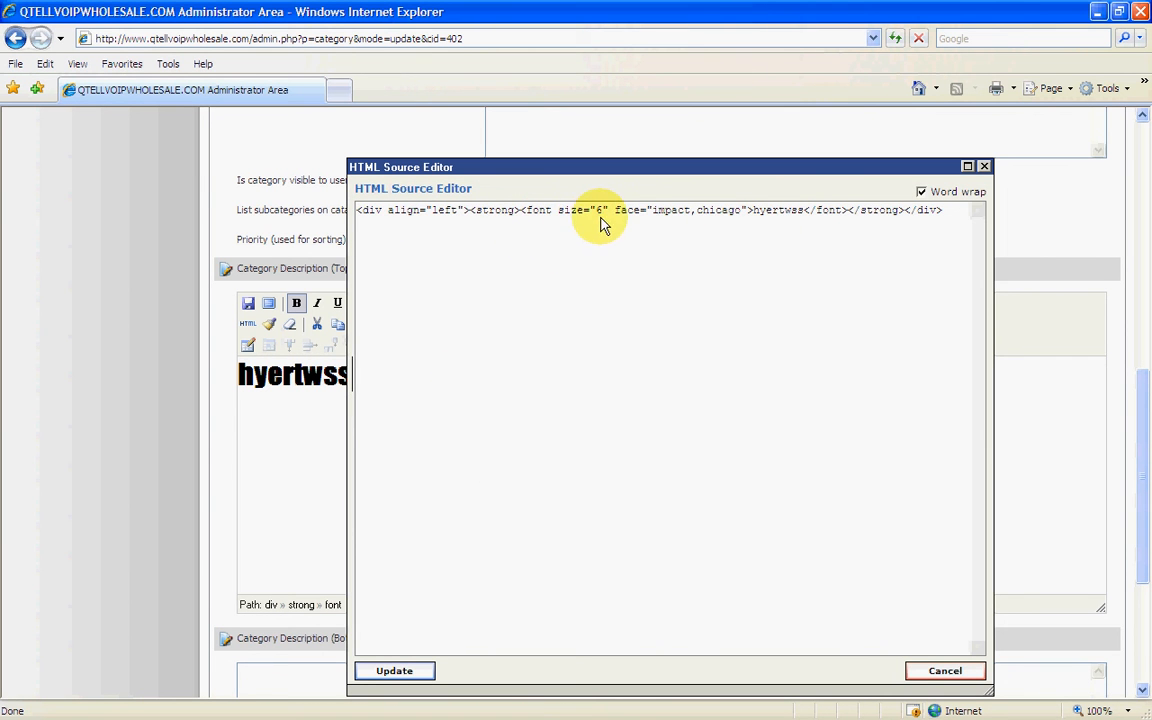
left_click(785, 212)
type("ff")
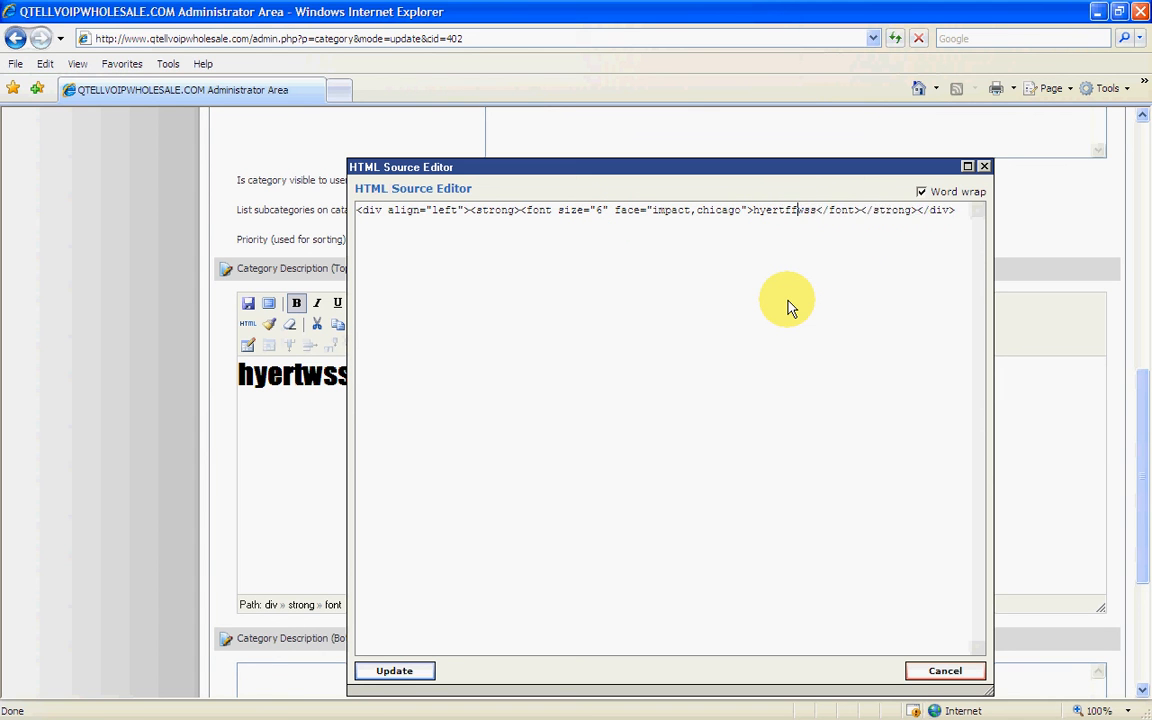
type("rreeeeeeeee")
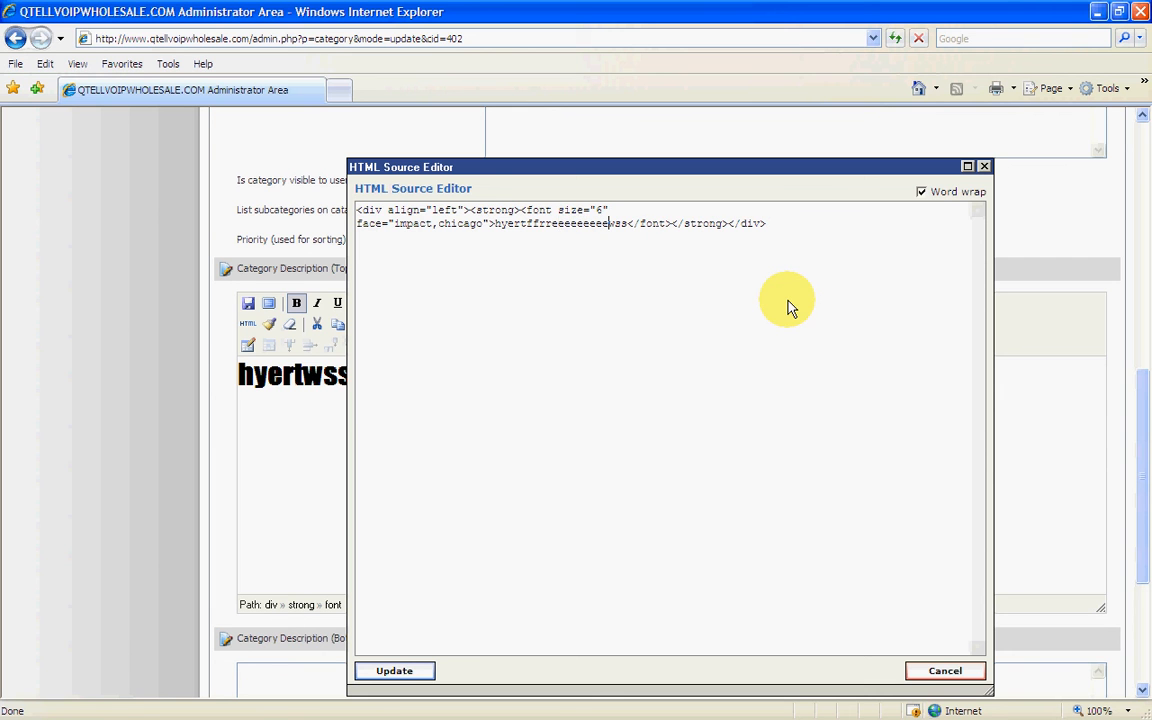
left_click(395, 671)
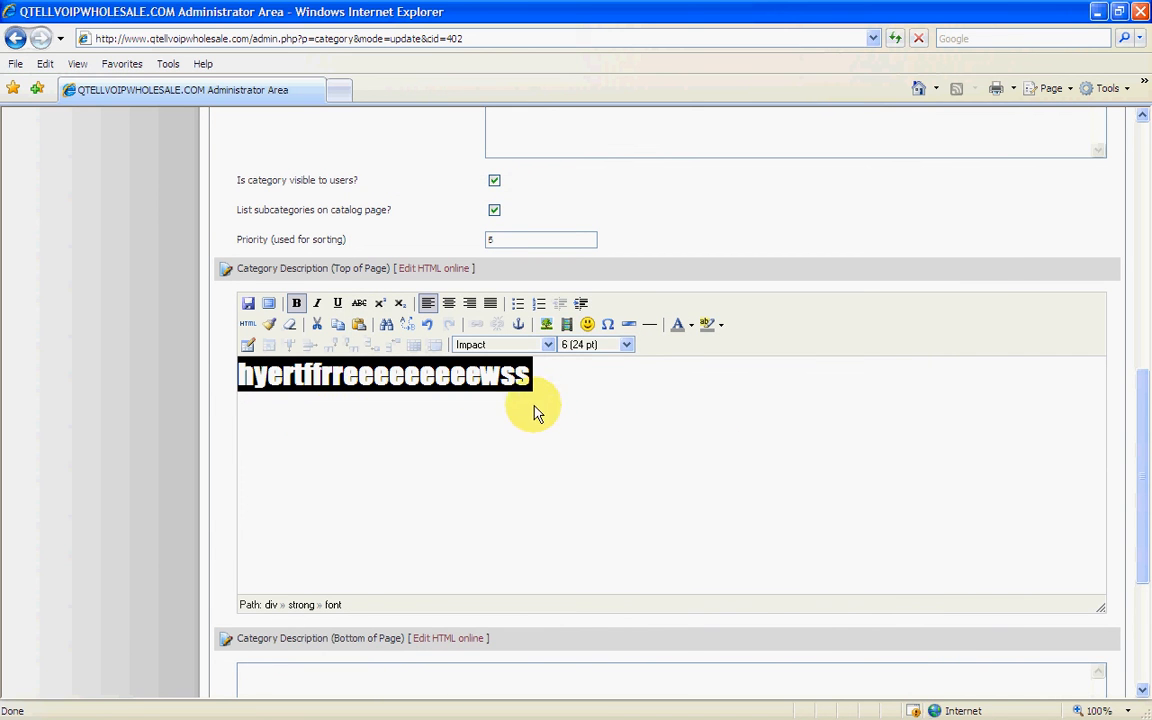
Restore the maximized browser window to its smaller size so the desktop is accessible.
left_click(247, 323)
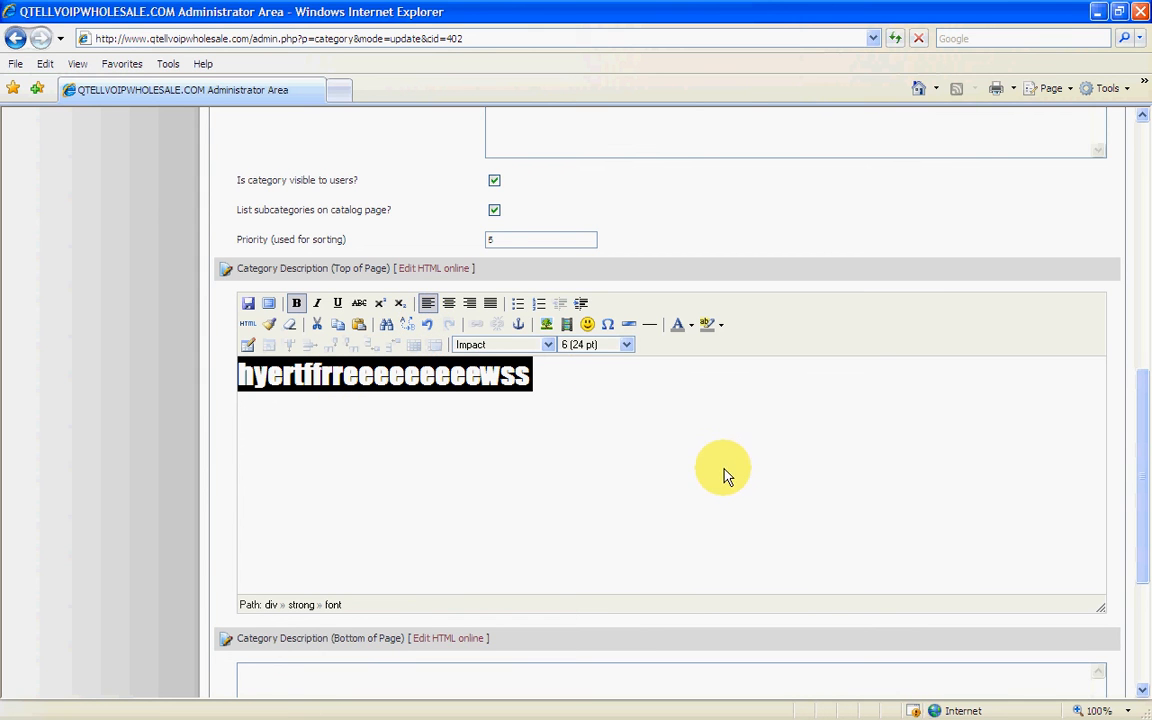
left_click(1118, 11)
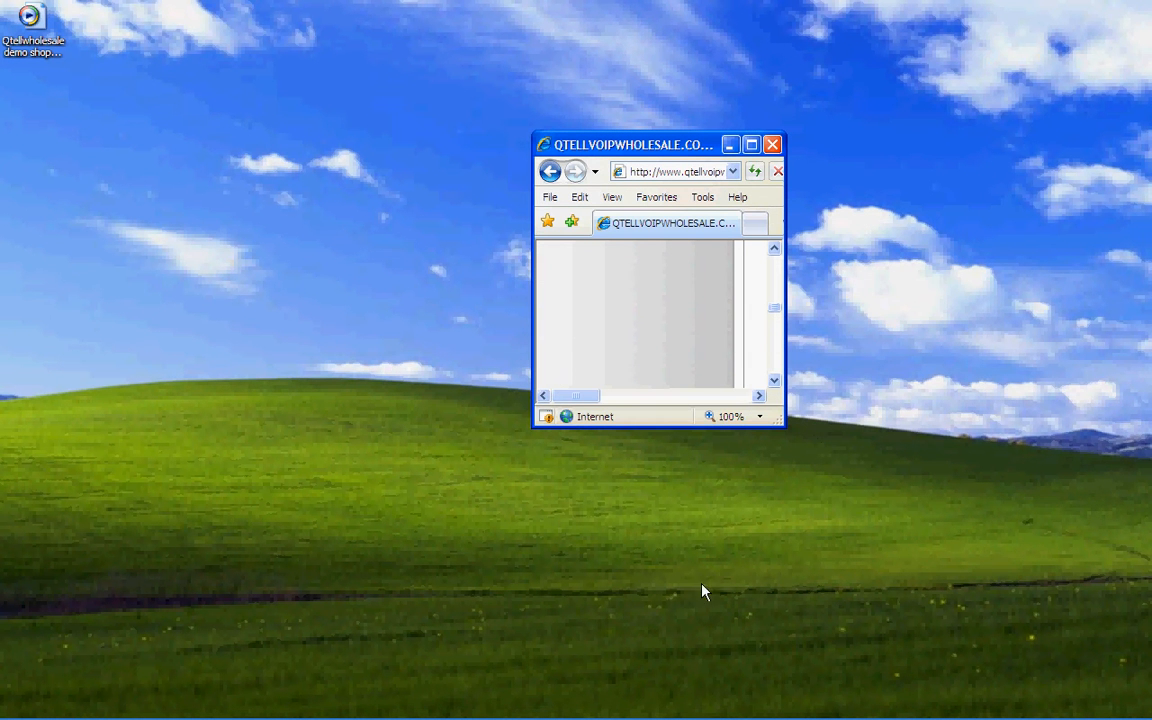